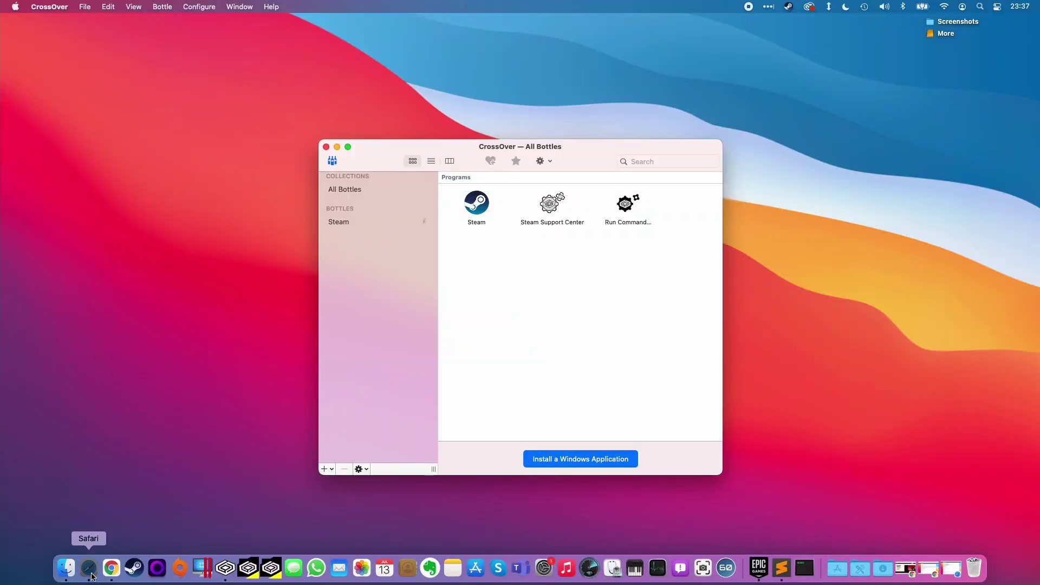
Bring Safari forward and find AppleGamingWiki's Origin instructions under Game launchers
{"action": "left_click", "coordinate": [90, 574]}
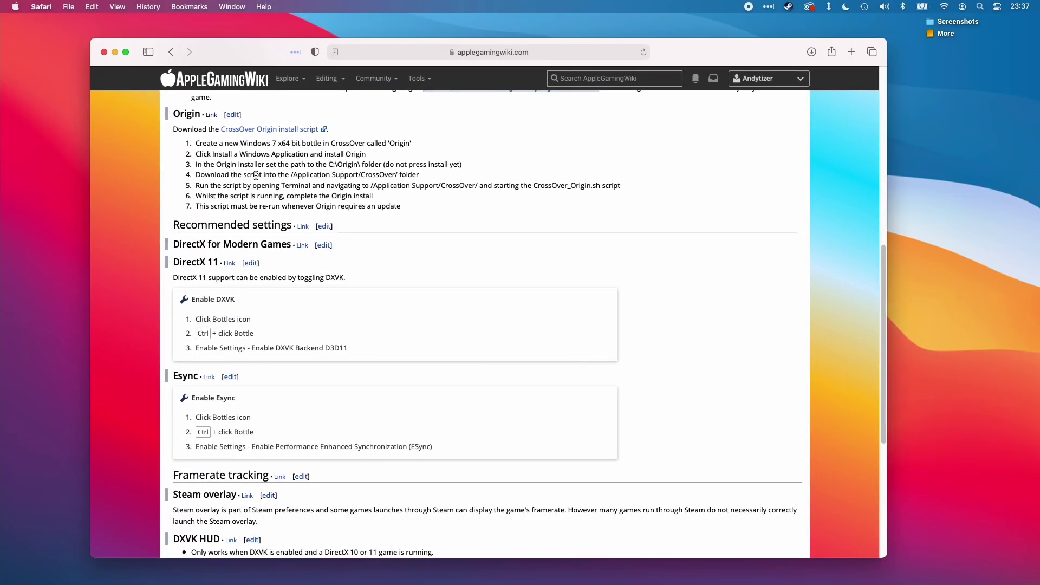
{"action": "scroll", "coordinate": [210, 126], "scroll_direction": "up", "scroll_amount": 4}
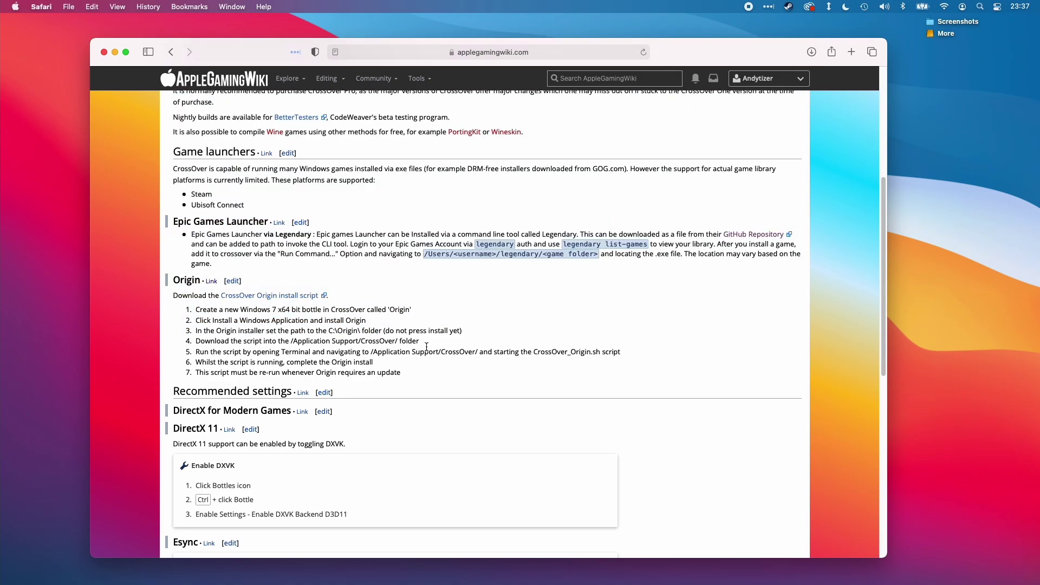
{"action": "scroll", "coordinate": [398, 347], "scroll_direction": "down", "scroll_amount": 2}
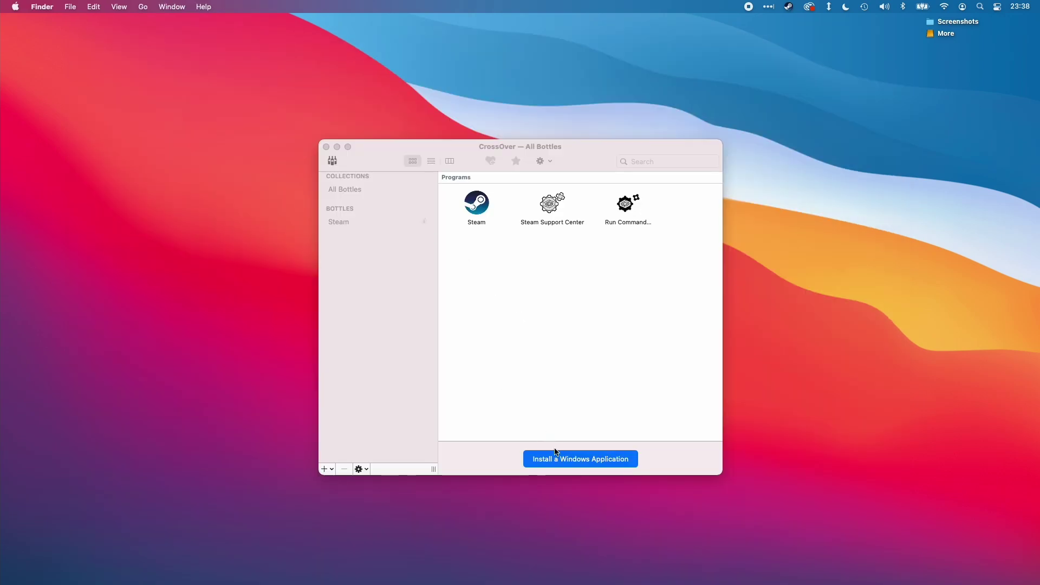
Create a new CrossOver bottle named 'Origin' of type Windows 7 64-bit
{"action": "left_click", "coordinate": [353, 268]}
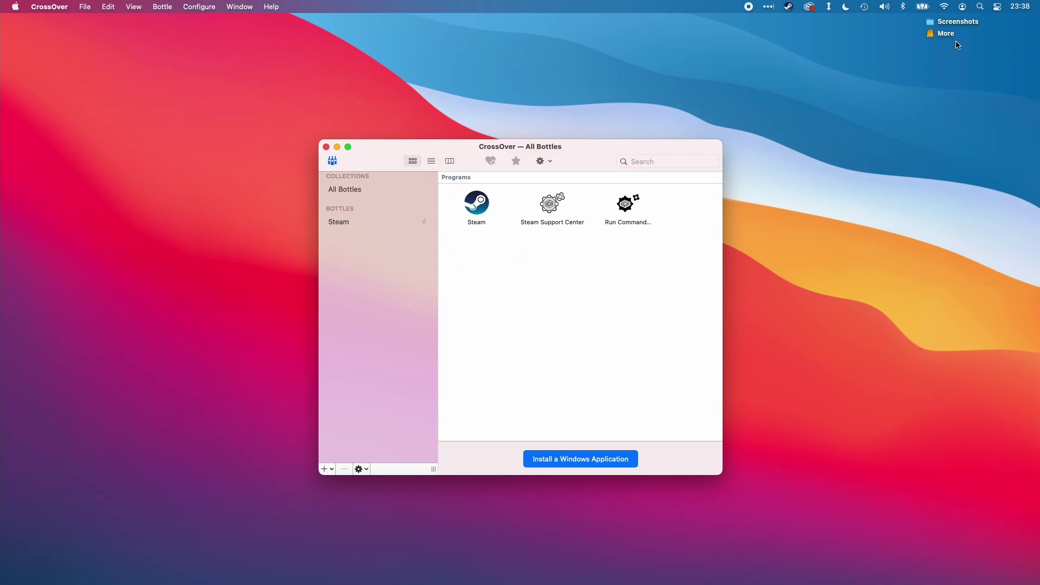
{"action": "left_click", "coordinate": [888, 43]}
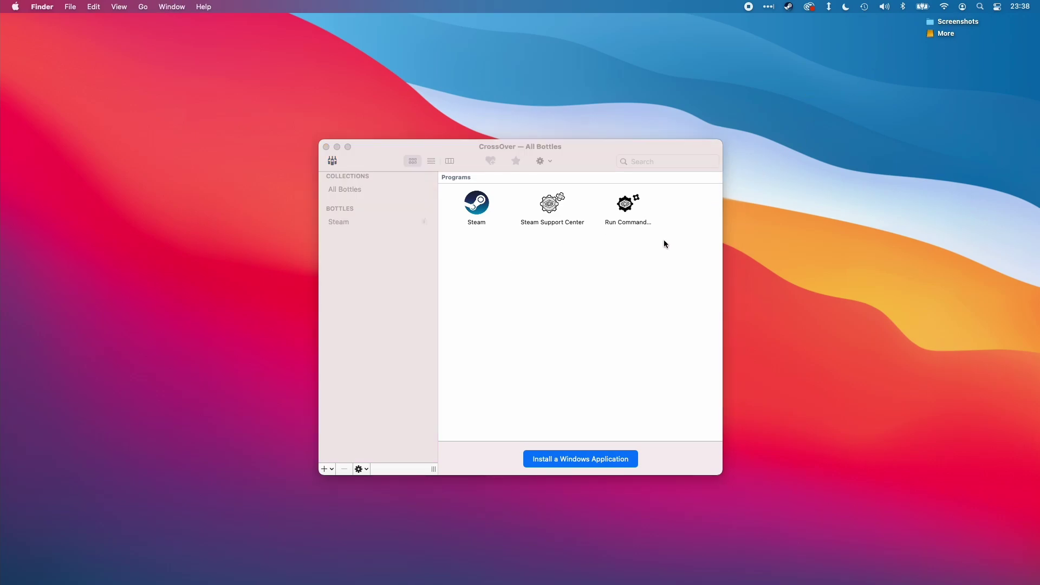
{"action": "left_click", "coordinate": [605, 286]}
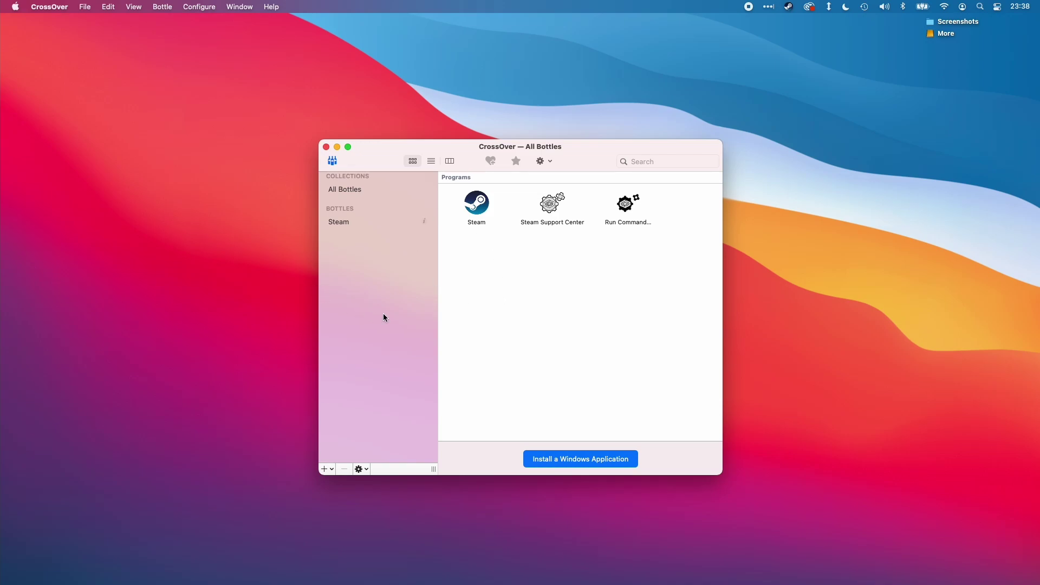
{"action": "left_click", "coordinate": [325, 469]}
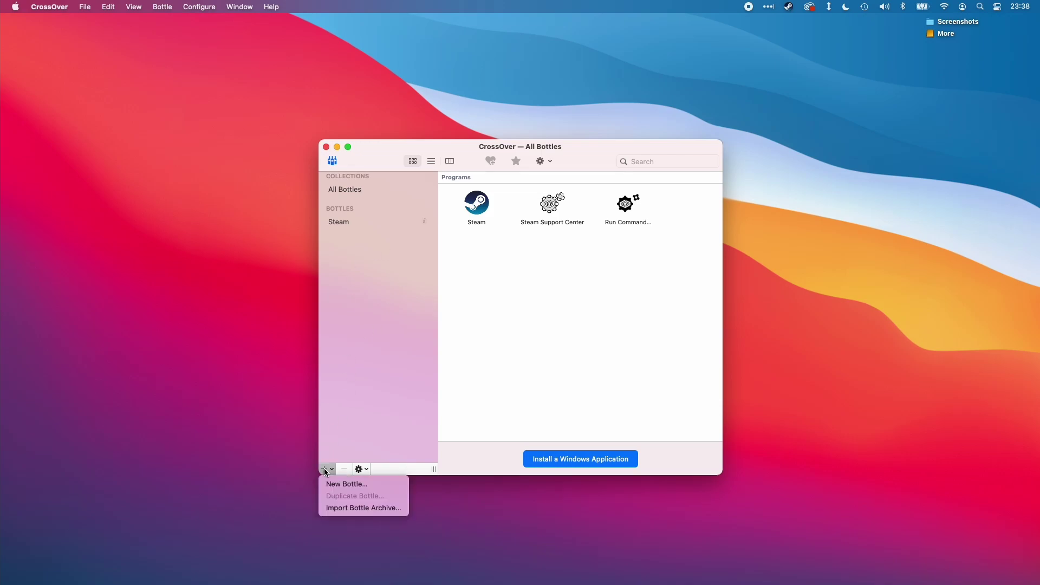
{"action": "left_click", "coordinate": [334, 485]}
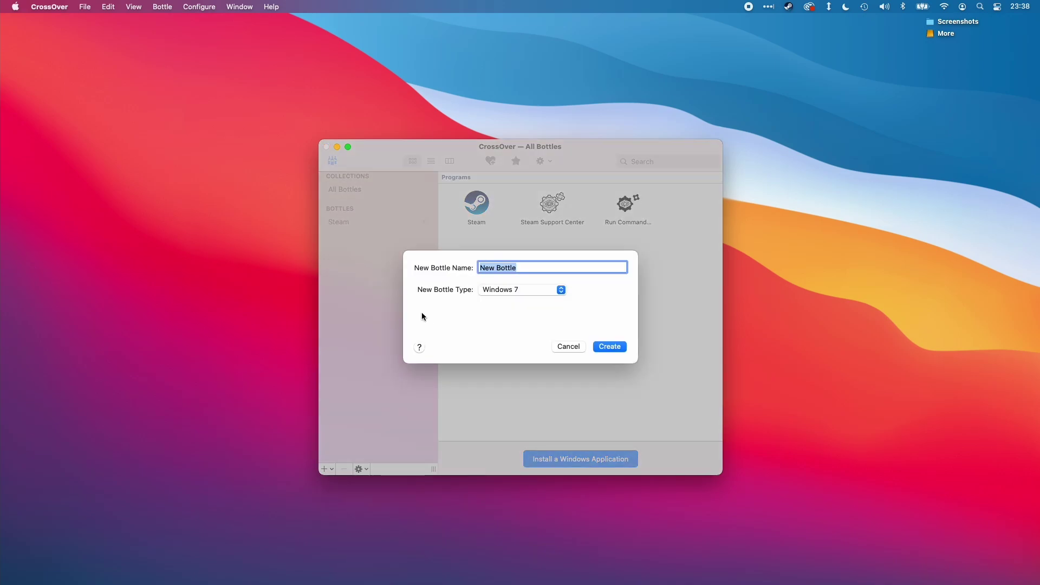
{"action": "type", "text": "Origin"}
{"action": "left_click", "coordinate": [522, 293]}
{"action": "left_click", "coordinate": [520, 303]}
{"action": "left_click", "coordinate": [603, 347]}
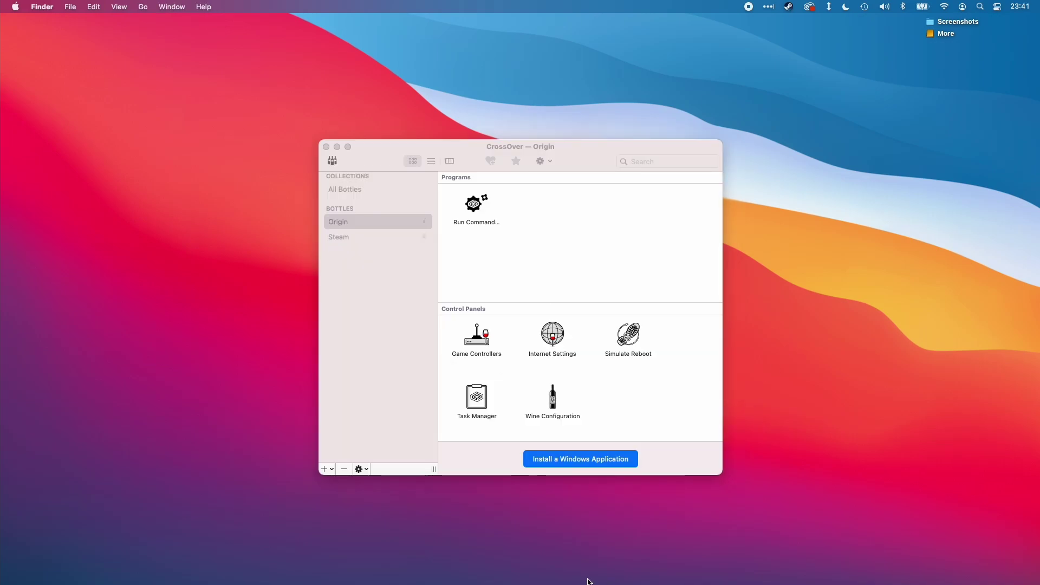
Download PCGamingWiki's CrossOver Origin install script as CrossOver_Origin.zip, agreeing to the download terms
{"action": "mouse_move", "coordinate": [292, 583]}
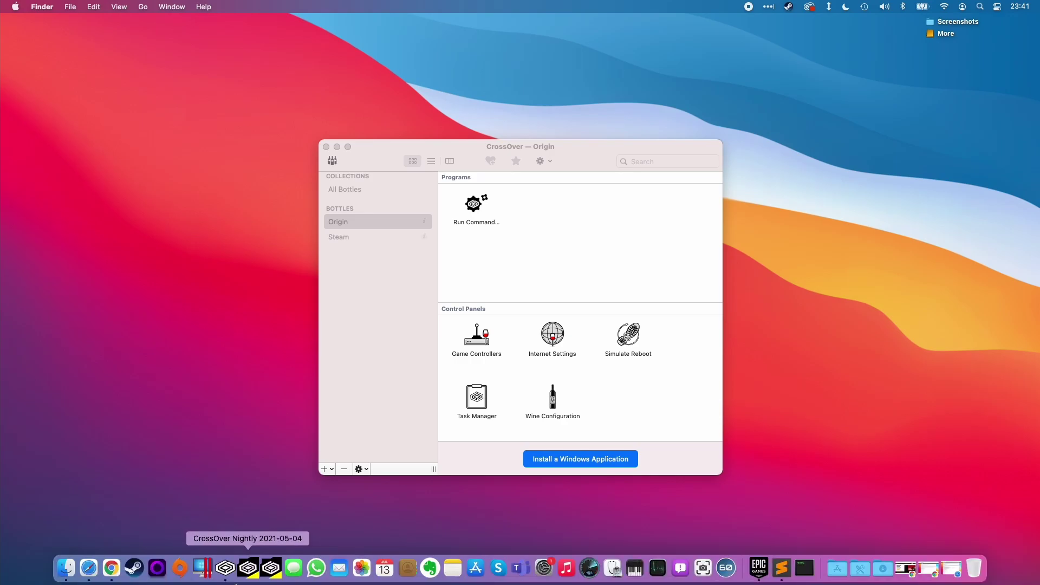
{"action": "left_click", "coordinate": [89, 568]}
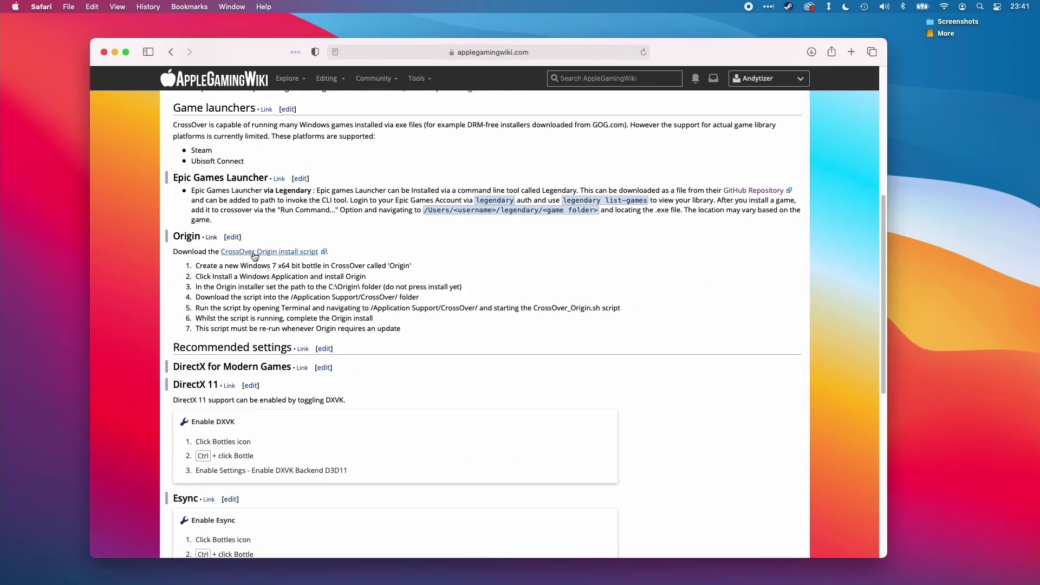
{"action": "left_click", "coordinate": [274, 252]}
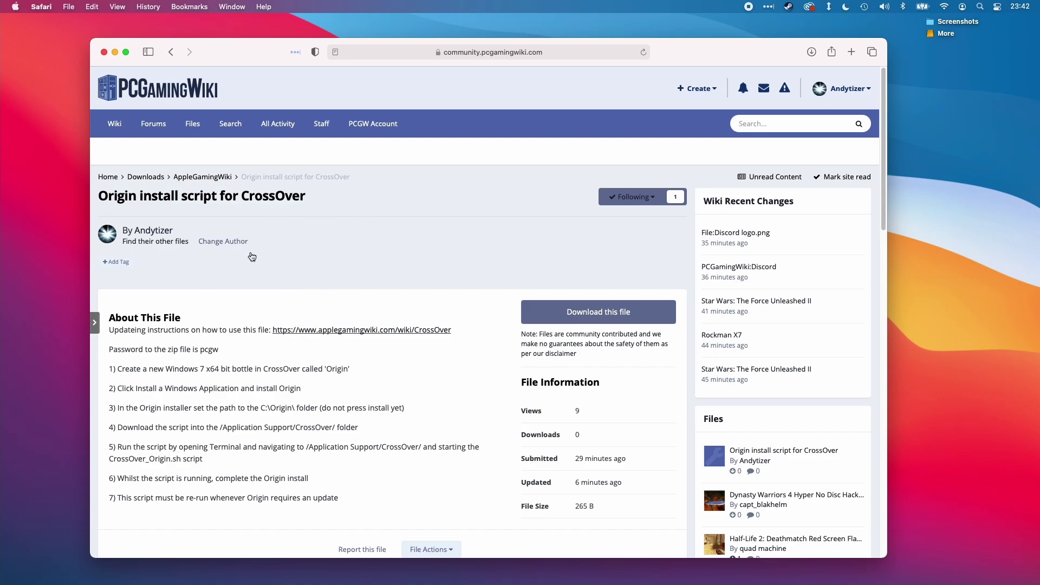
{"action": "left_click", "coordinate": [582, 314]}
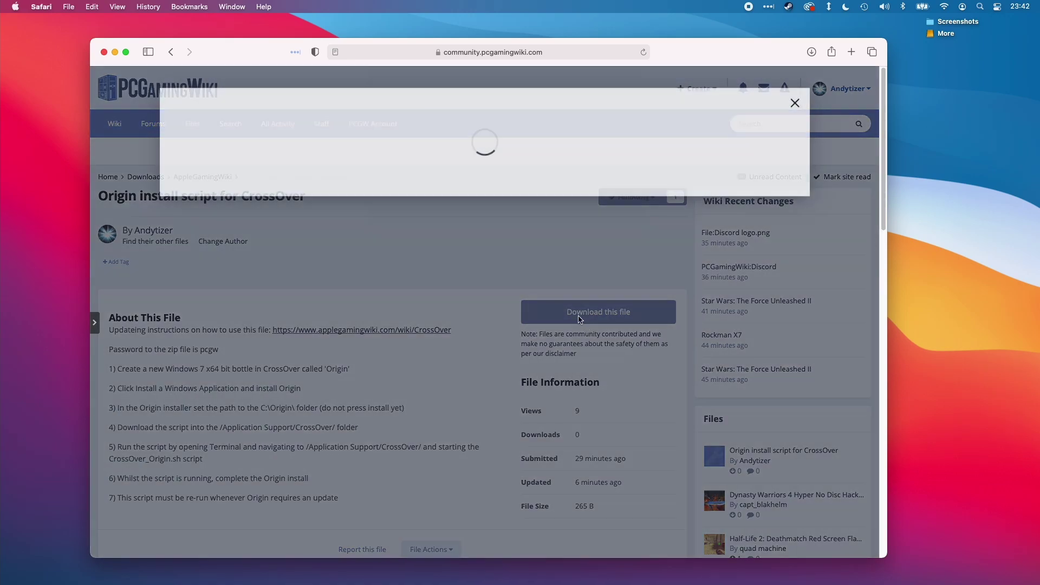
{"action": "left_click", "coordinate": [541, 373]}
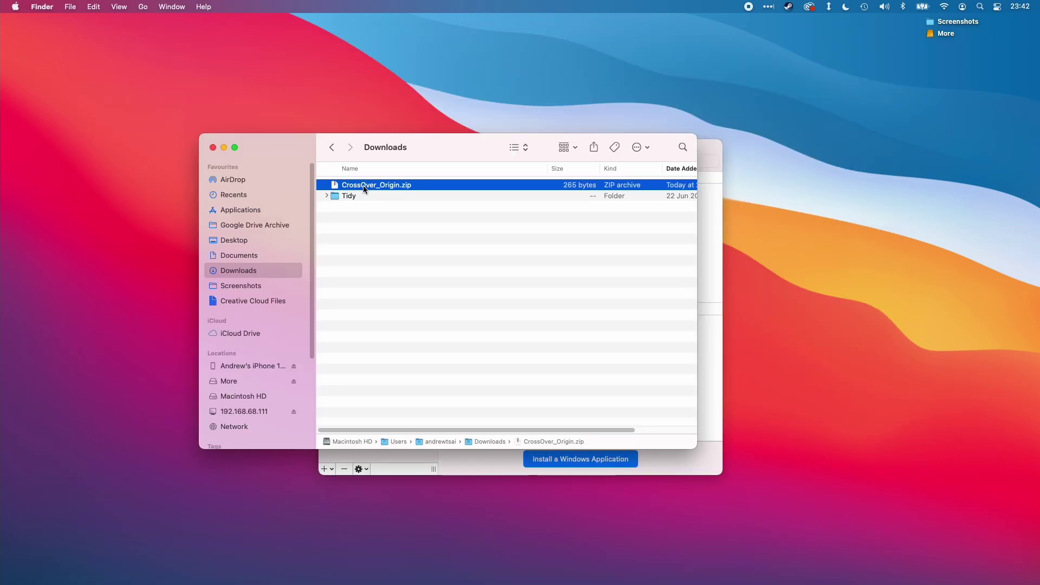
Extract CrossOver_Origin.zip with its archive password to produce CrossOver_Origin.sh
{"action": "double_click", "coordinate": [363, 185]}
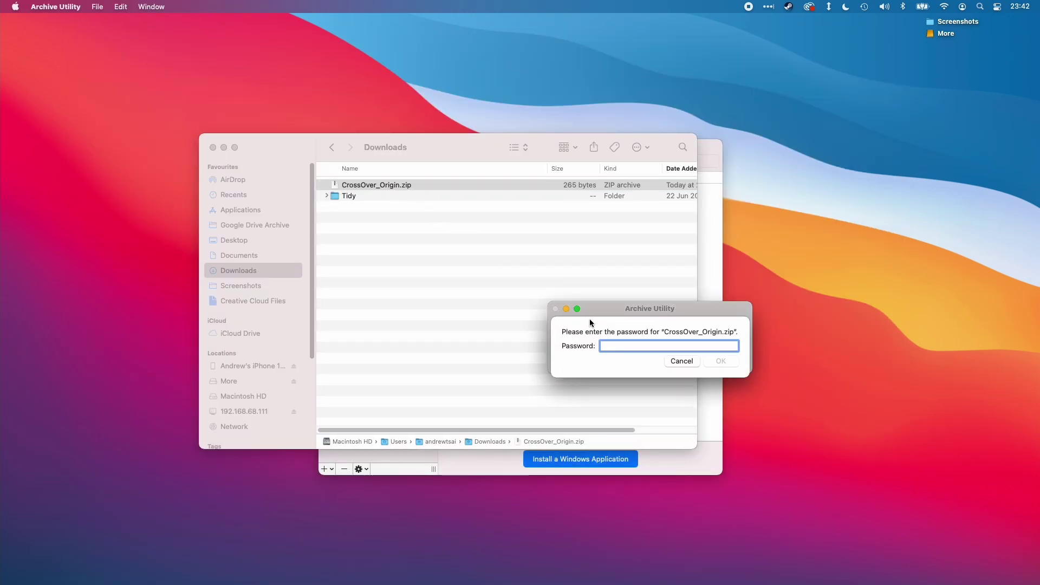
{"action": "type", "text": "****"}
{"action": "key", "text": "Return"}
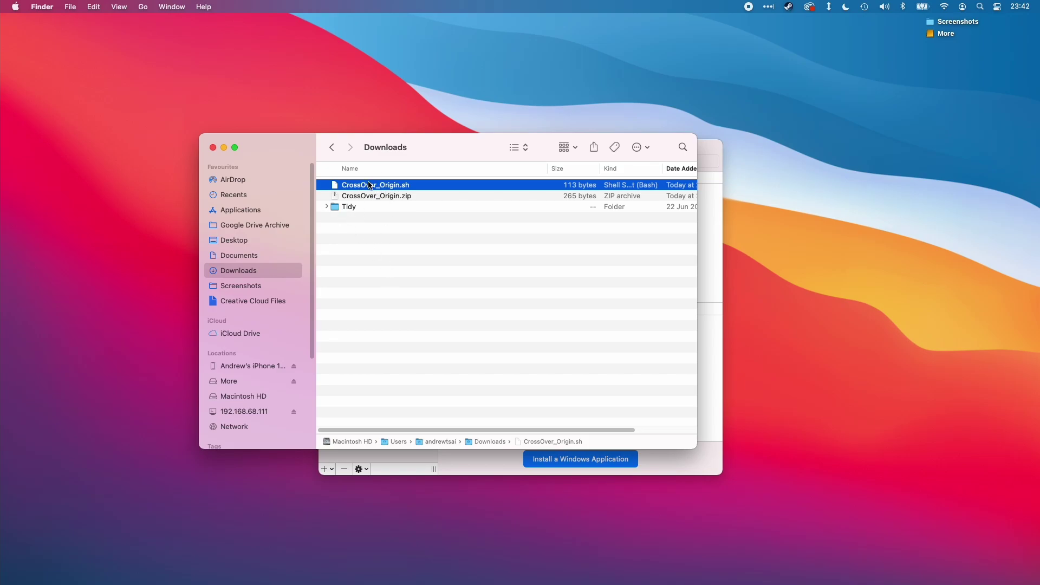
Copy CrossOver_Origin.sh and open the Origin bottle's C: drive in Finder
{"action": "right_click", "coordinate": [369, 185]}
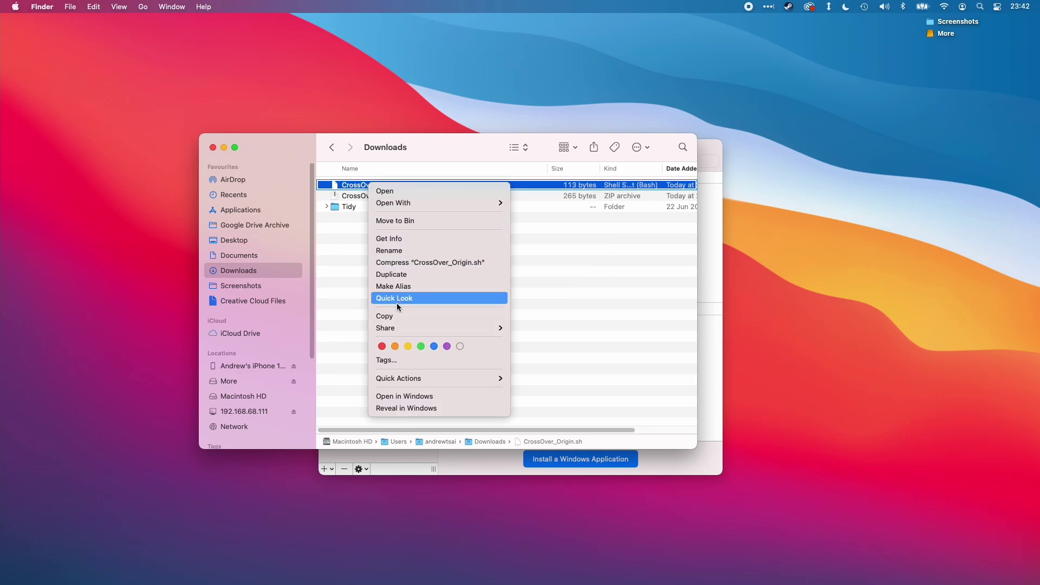
{"action": "left_click", "coordinate": [418, 297]}
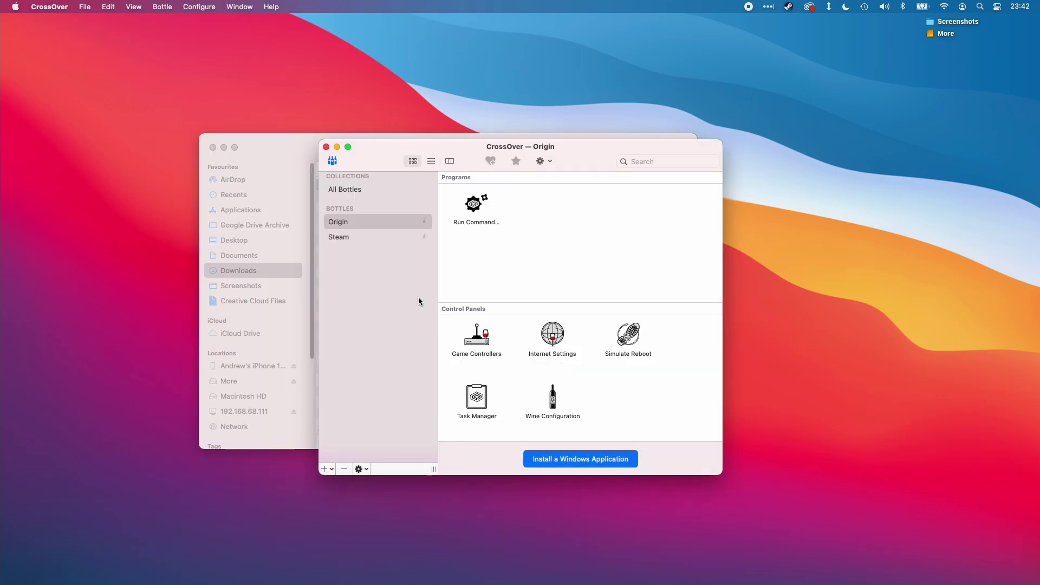
{"action": "right_click", "coordinate": [371, 226]}
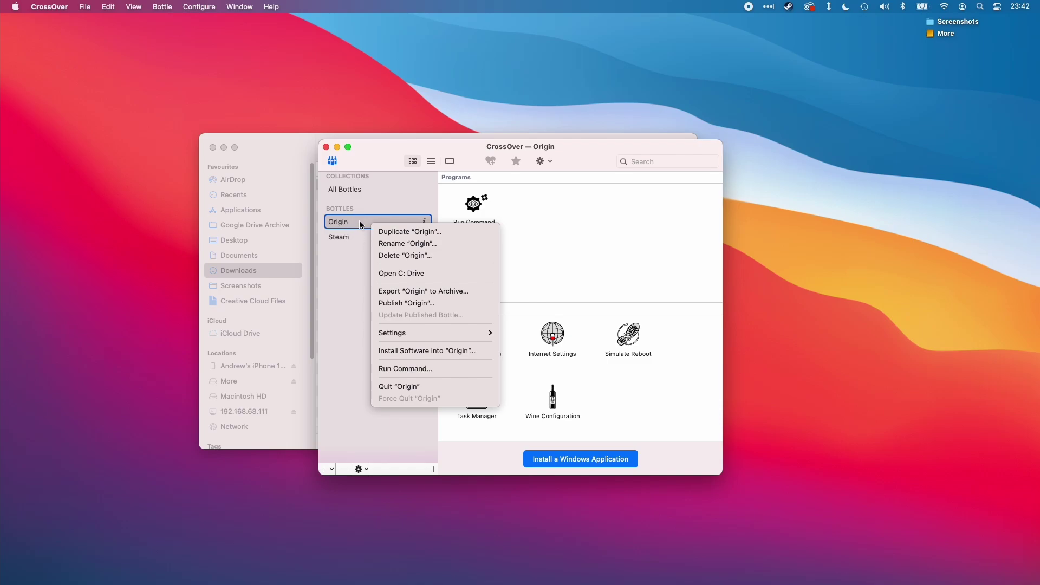
{"action": "left_click", "coordinate": [401, 273]}
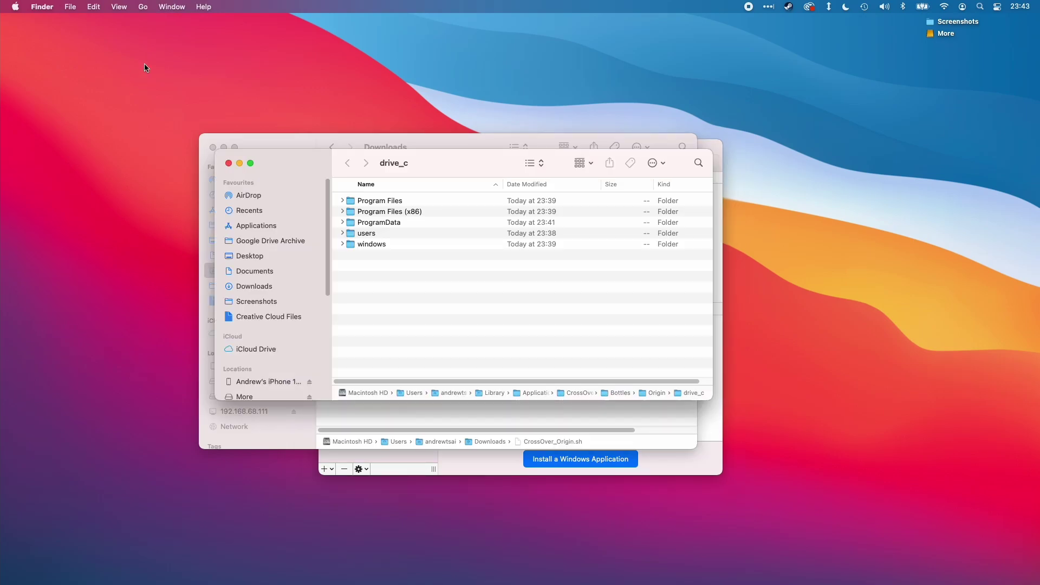
Paste the script into the Application Support/CrossOver folder beside Bottles and CrossOver.conf
{"action": "left_click", "coordinate": [118, 6]}
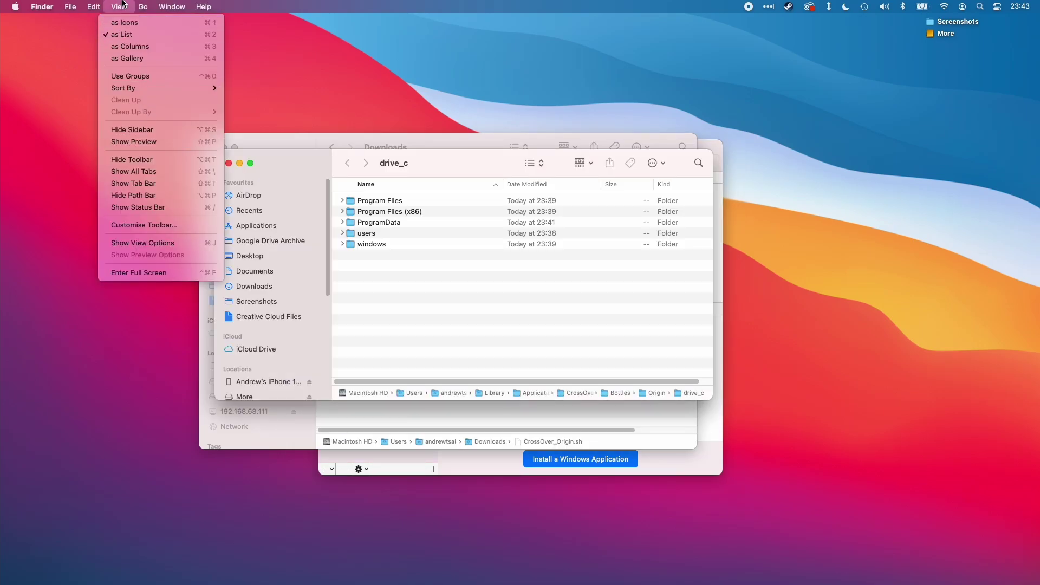
{"action": "left_click", "coordinate": [123, 6]}
{"action": "left_click", "coordinate": [122, 8]}
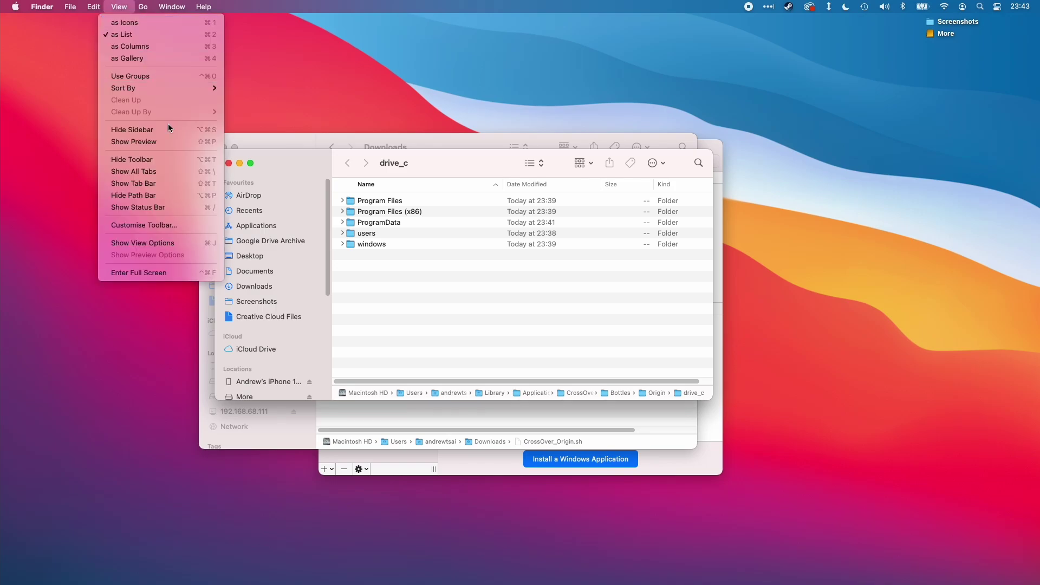
{"action": "left_click", "coordinate": [490, 305]}
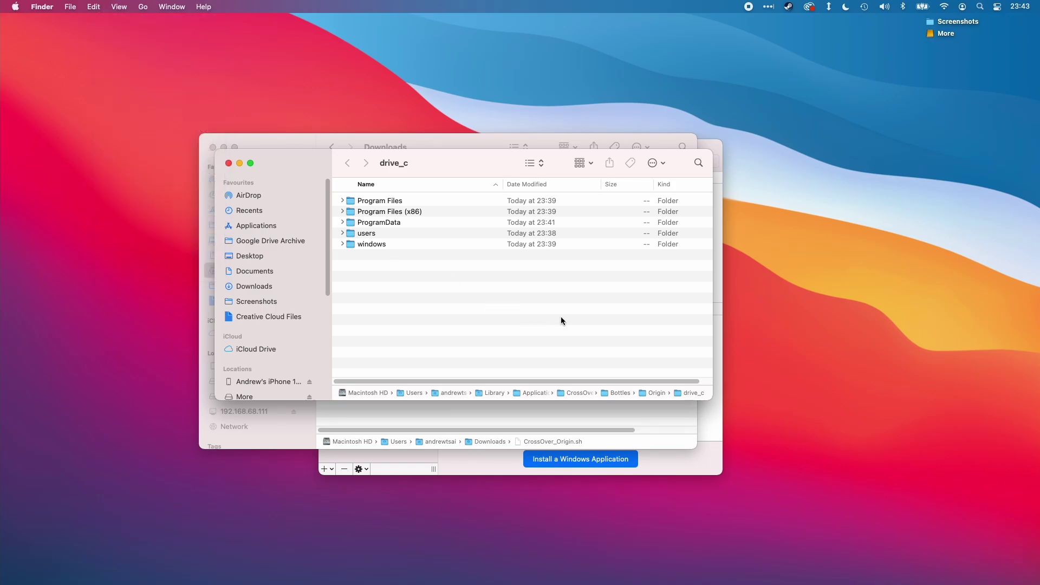
{"action": "double_click", "coordinate": [580, 392]}
{"action": "right_click", "coordinate": [418, 340]}
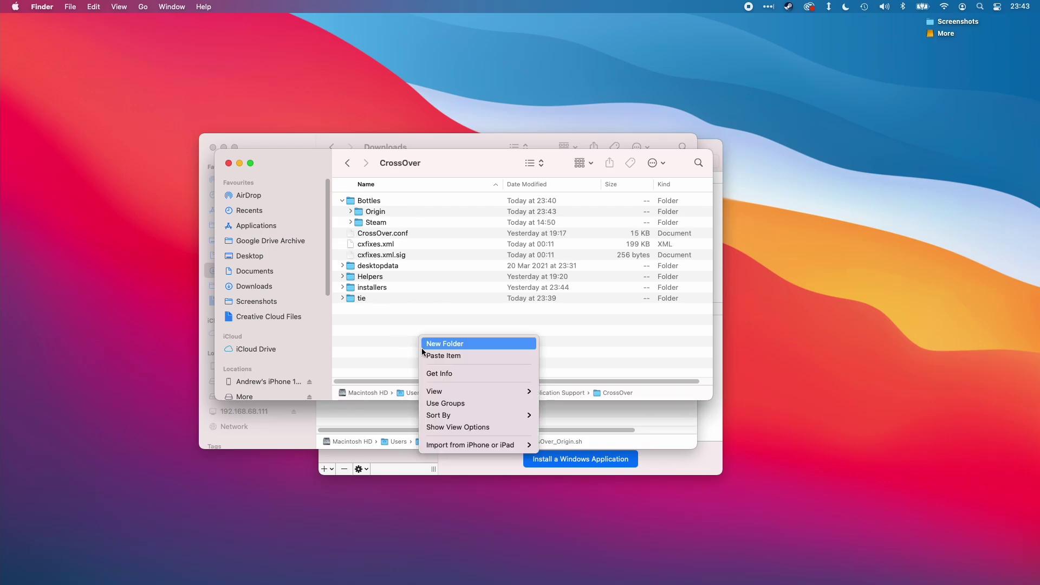
{"action": "left_click", "coordinate": [449, 356]}
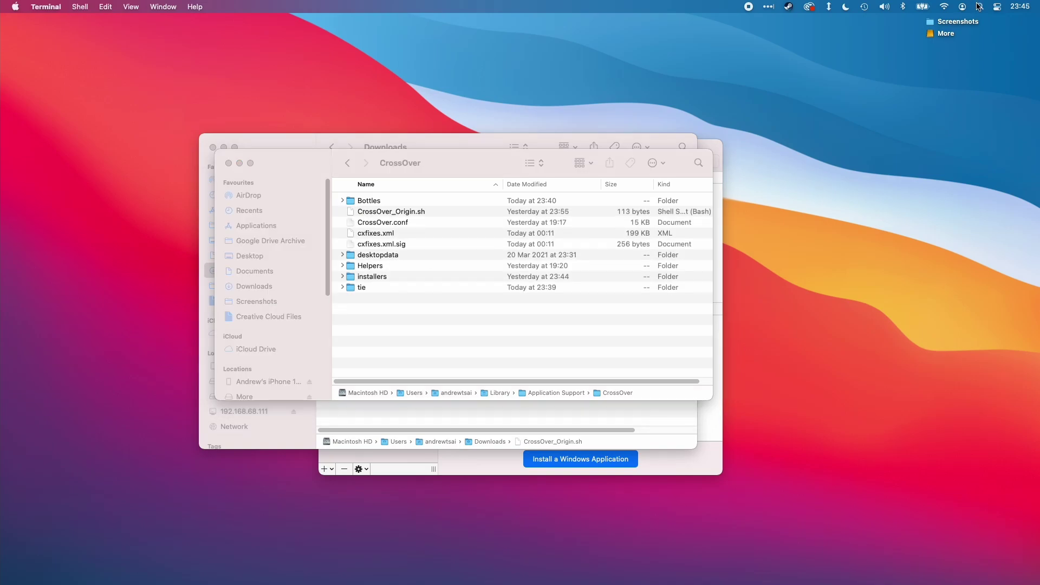
Open Terminal, cd into the CrossOver support folder and list its files
{"action": "left_click", "coordinate": [979, 6]}
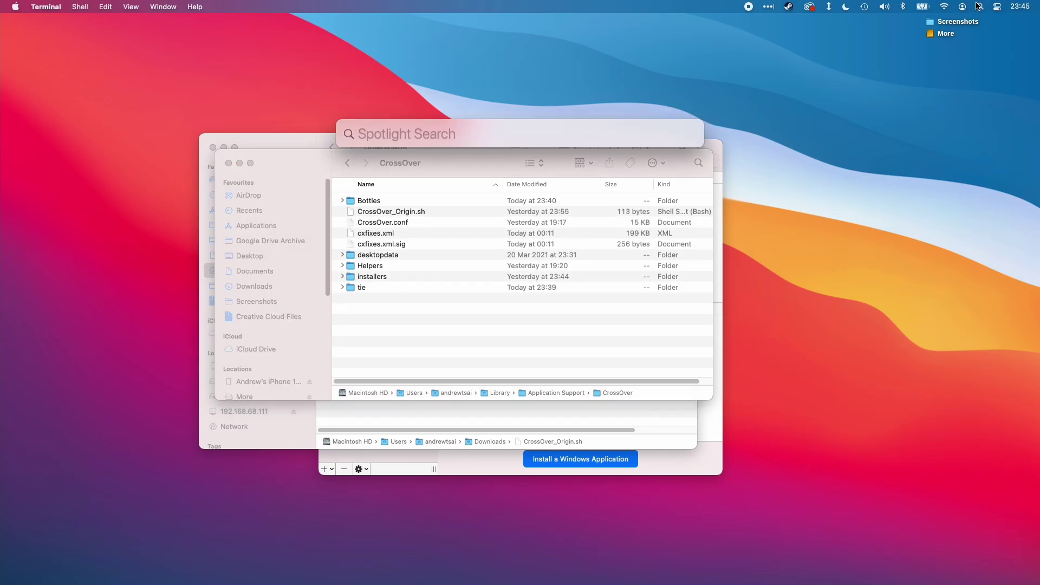
{"action": "type", "text": "termin"}
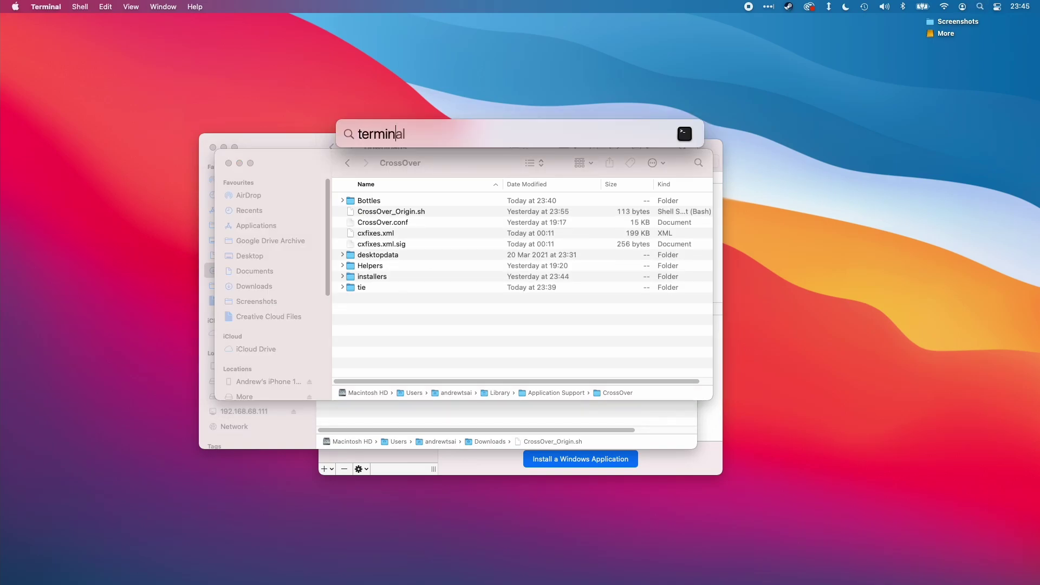
{"action": "key", "text": "Return"}
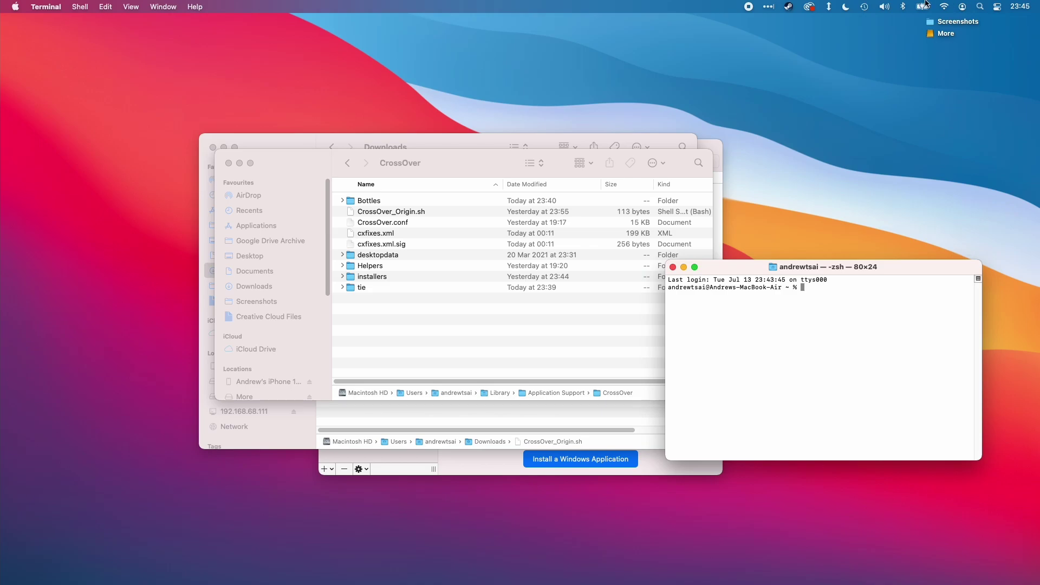
{"action": "type", "text": "cd"}
{"action": "left_click_drag", "start_coordinate": [617, 392], "coordinate": [869, 324]}
{"action": "left_click", "coordinate": [835, 341]}
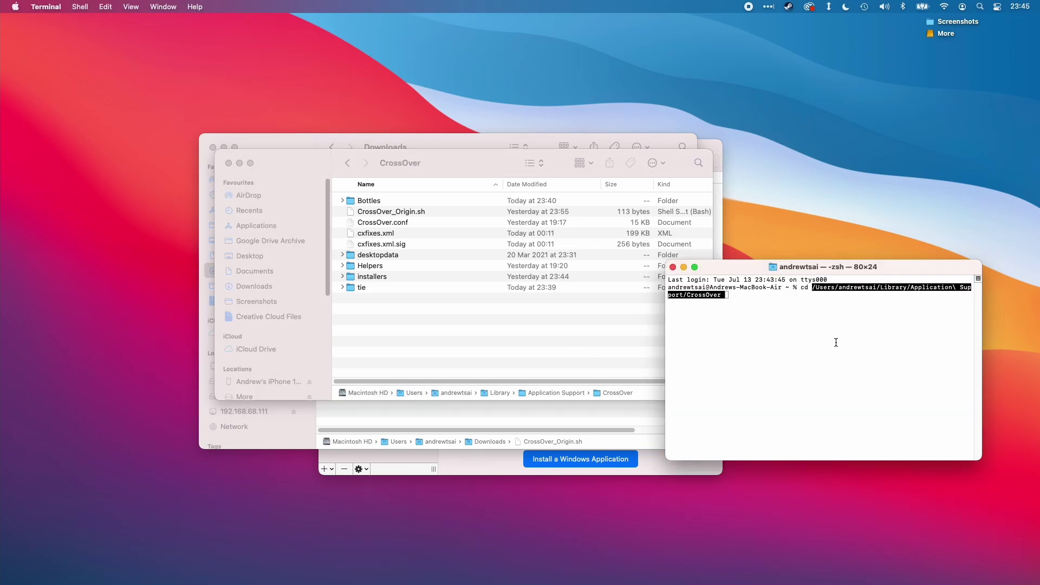
{"action": "key", "text": "Return"}
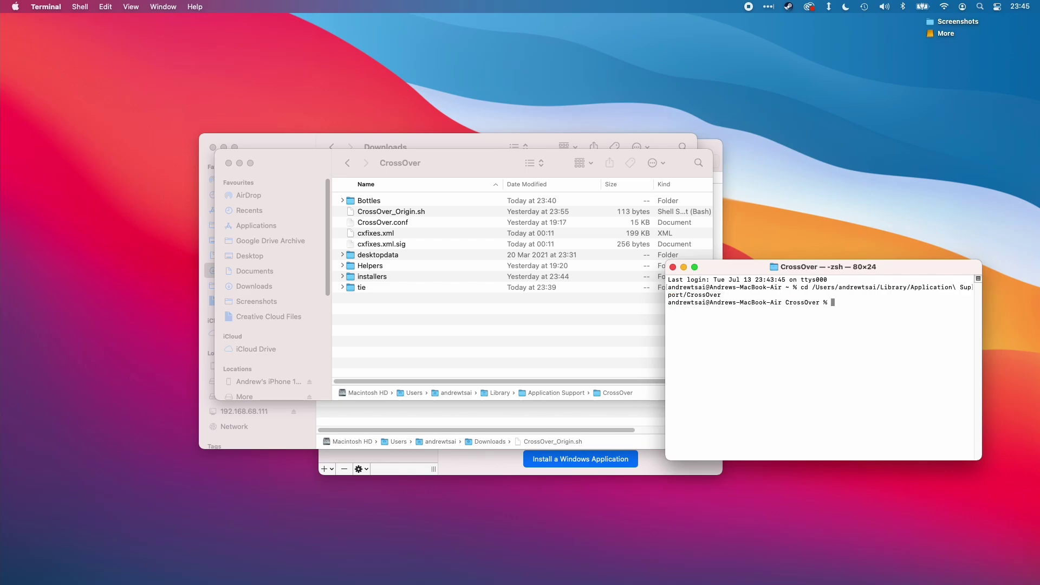
{"action": "type", "text": "ls"}
{"action": "key", "text": "Return"}
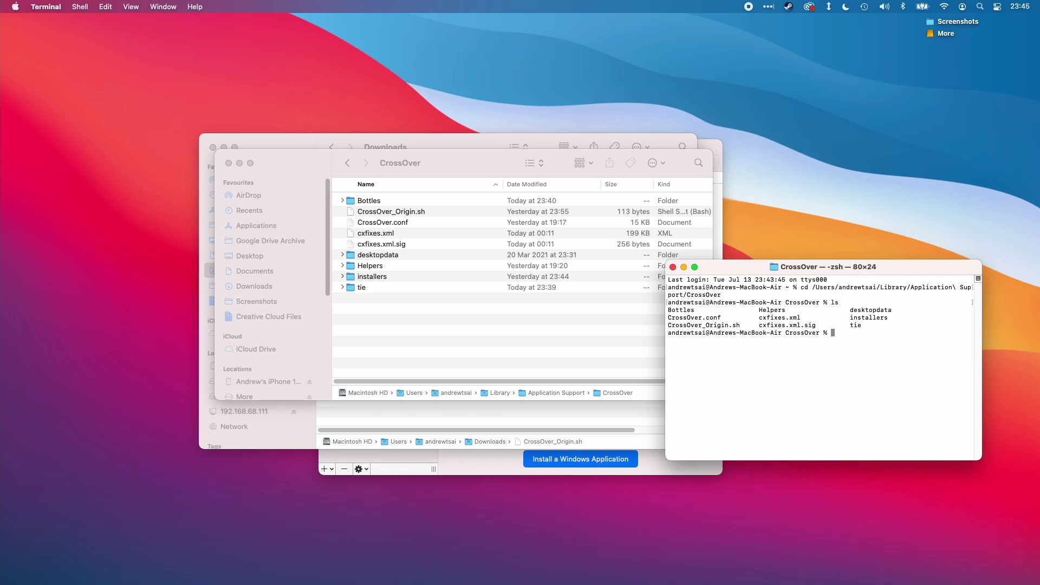
Try running ./CrossOver_Origin.sh, which is refused with permission denied
{"action": "type", "text": "./CrossOver_Origin.sh"}
{"action": "key", "text": "Return"}
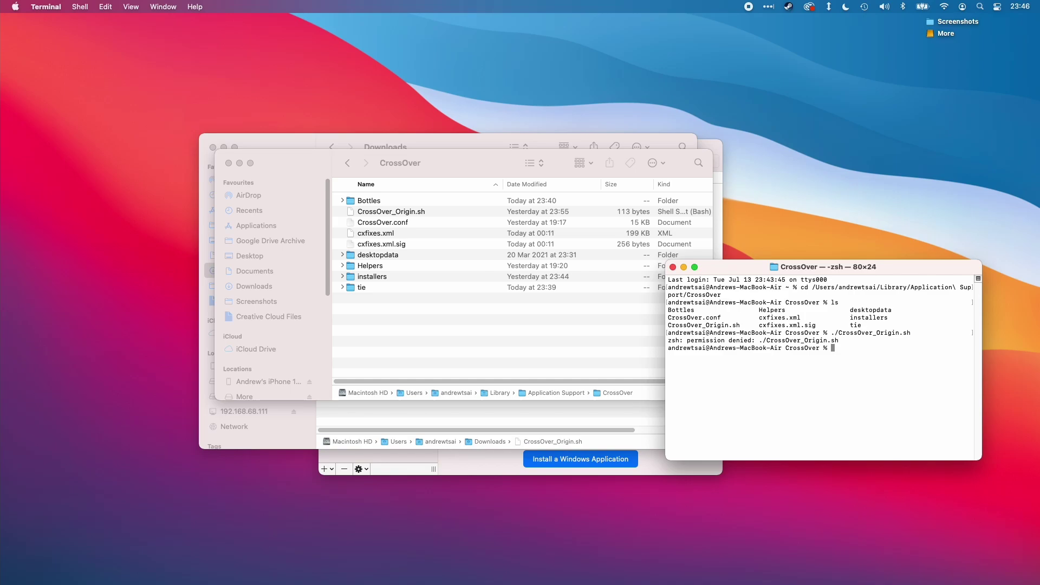
Make the script executable with chmod +x and run ./CrossOver_Origin.sh again
{"action": "type", "text": "chmo"}
{"action": "key", "text": "BackSpace"}
{"action": "key", "text": "BackSpace"}
{"action": "key", "text": "BackSpace"}
{"action": "key", "text": "BackSpace"}
{"action": "key", "text": "Return"}
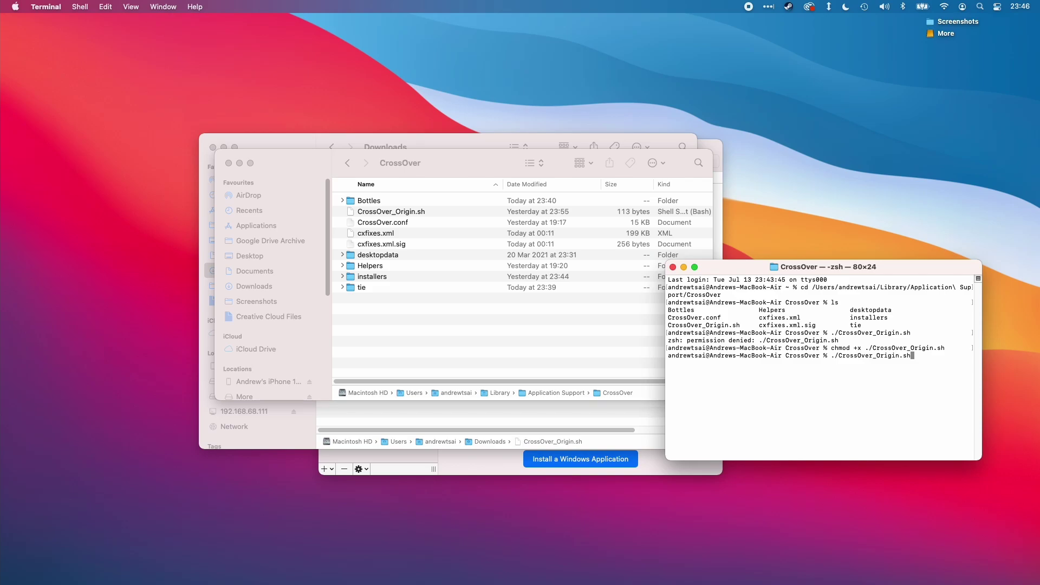
{"action": "type", "text": "./CrossOver_Origin.sh"}
{"action": "key", "text": "Return"}
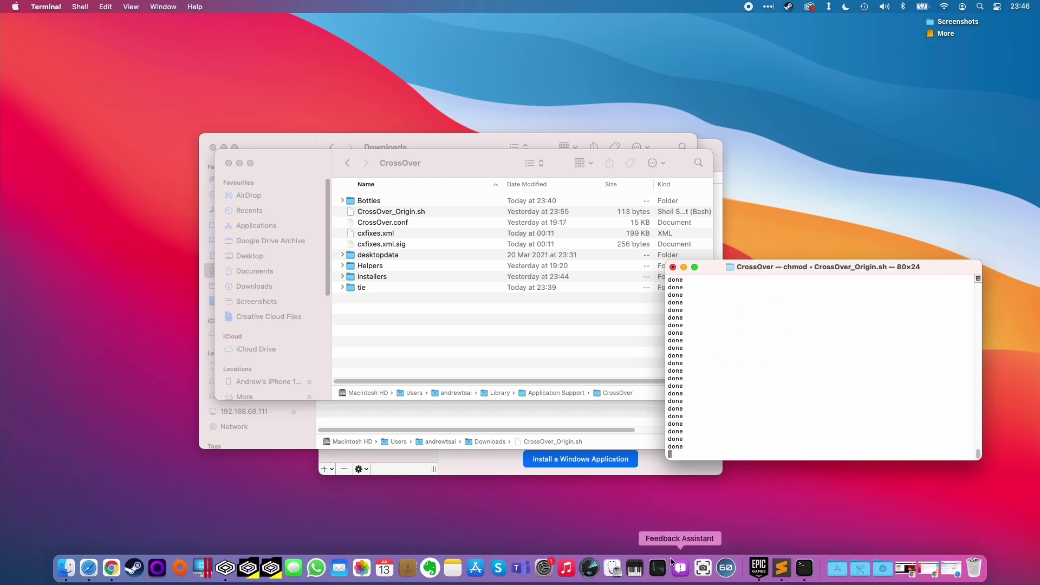
Select the Origin bottle and choose Origin as the Windows application to install
{"action": "left_click", "coordinate": [492, 459]}
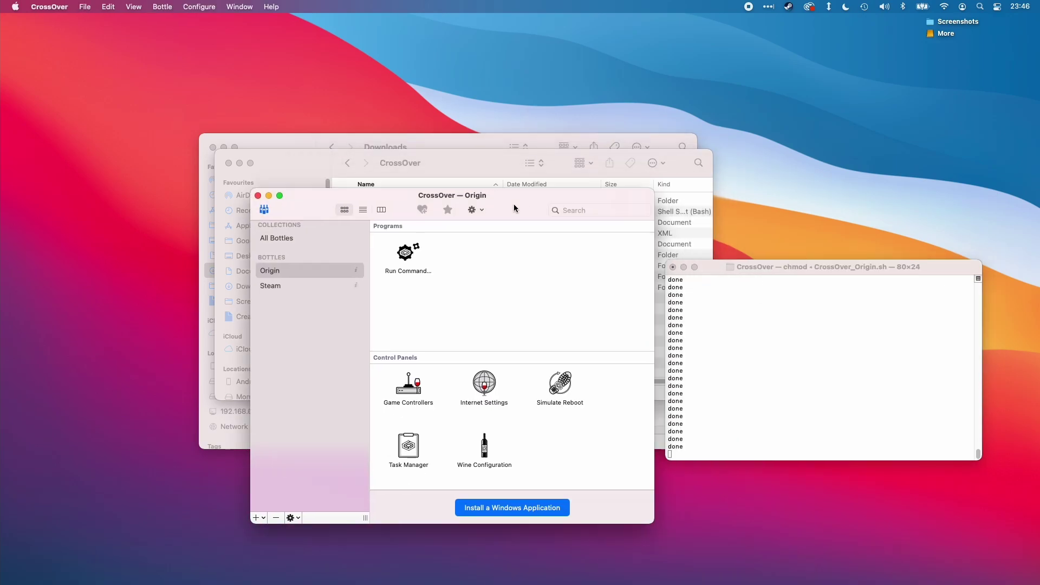
{"action": "left_click", "coordinate": [308, 293]}
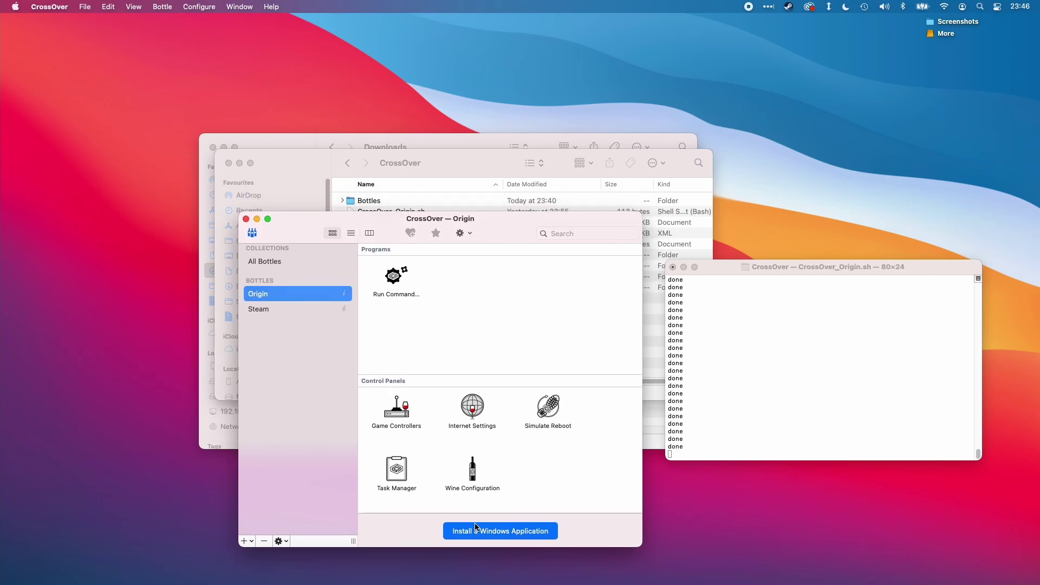
{"action": "left_click", "coordinate": [481, 531]}
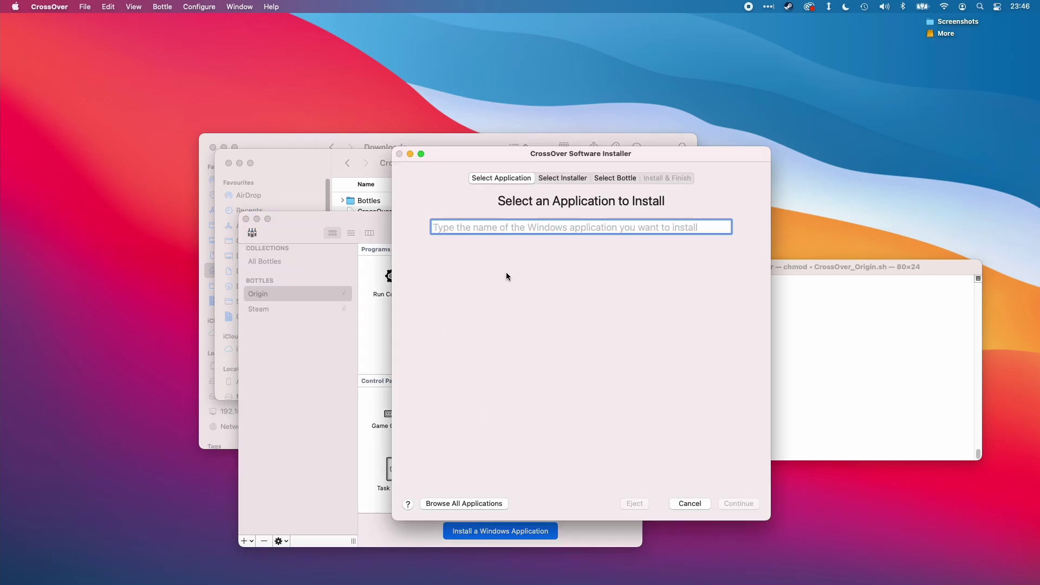
{"action": "type", "text": "Origin"}
{"action": "key", "text": "Up"}
{"action": "key", "text": "Up"}
{"action": "key", "text": "Up"}
{"action": "key", "text": "Up"}
{"action": "key", "text": "Return"}
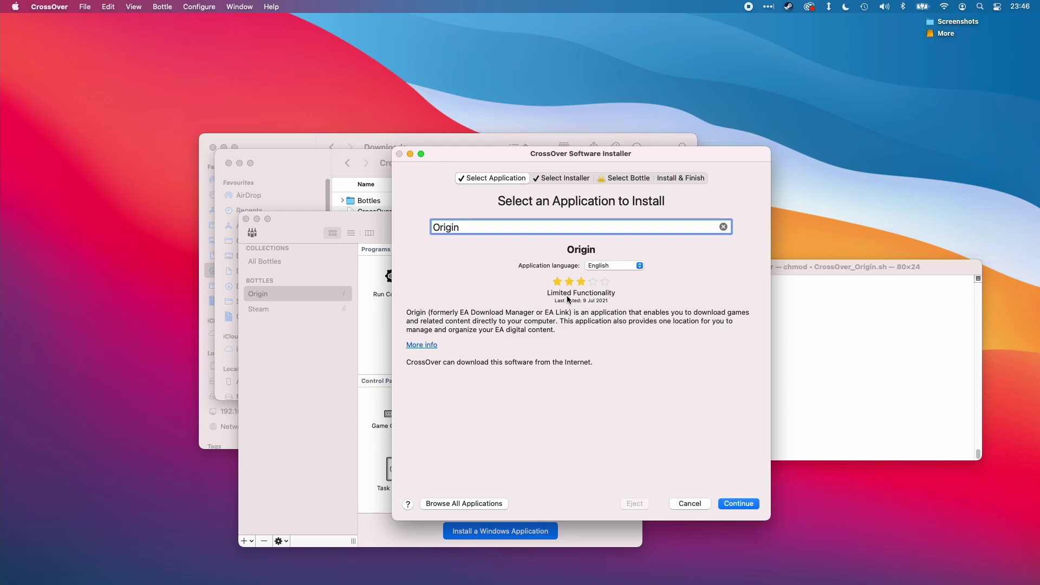
{"action": "left_click", "coordinate": [737, 504]}
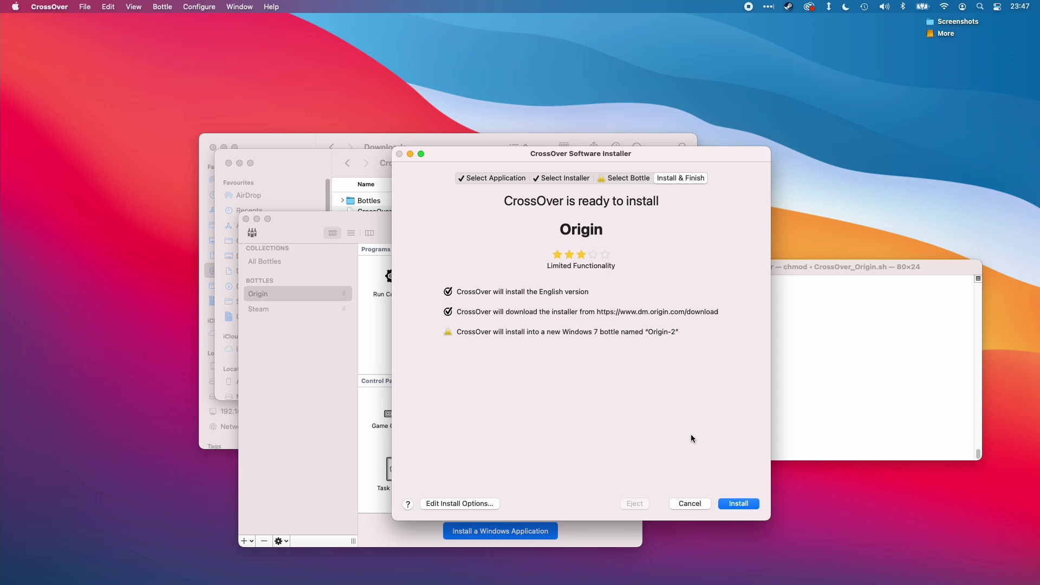
Set the existing Origin bottle as the install target
{"action": "left_click", "coordinate": [626, 179]}
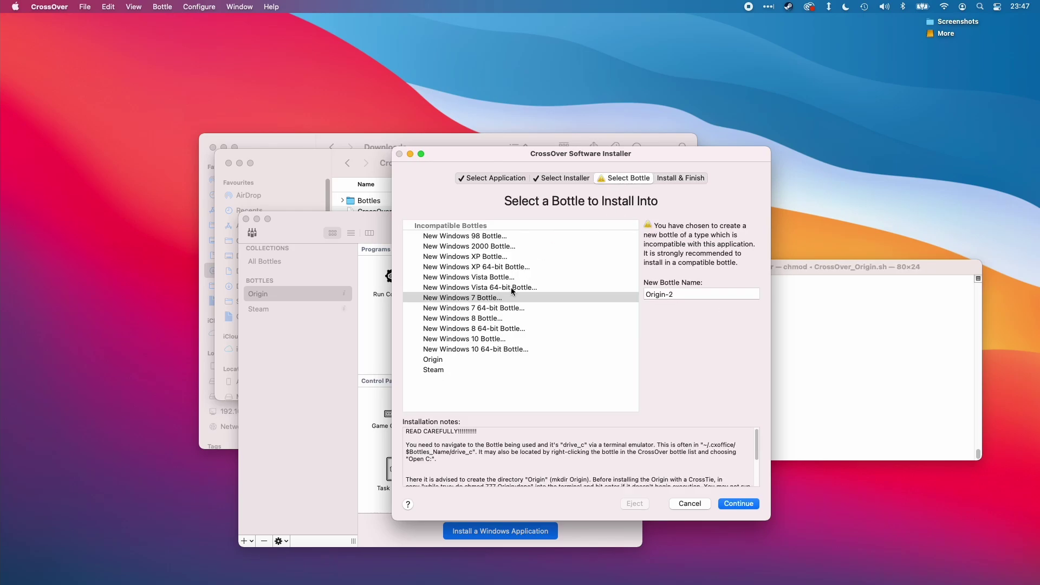
{"action": "left_click", "coordinate": [468, 362]}
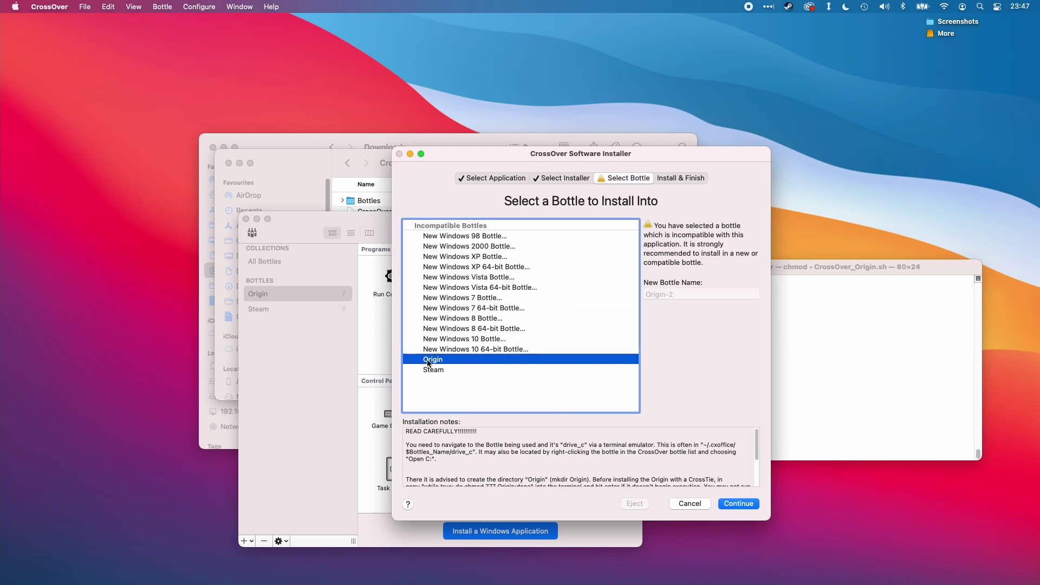
{"action": "left_click", "coordinate": [741, 504]}
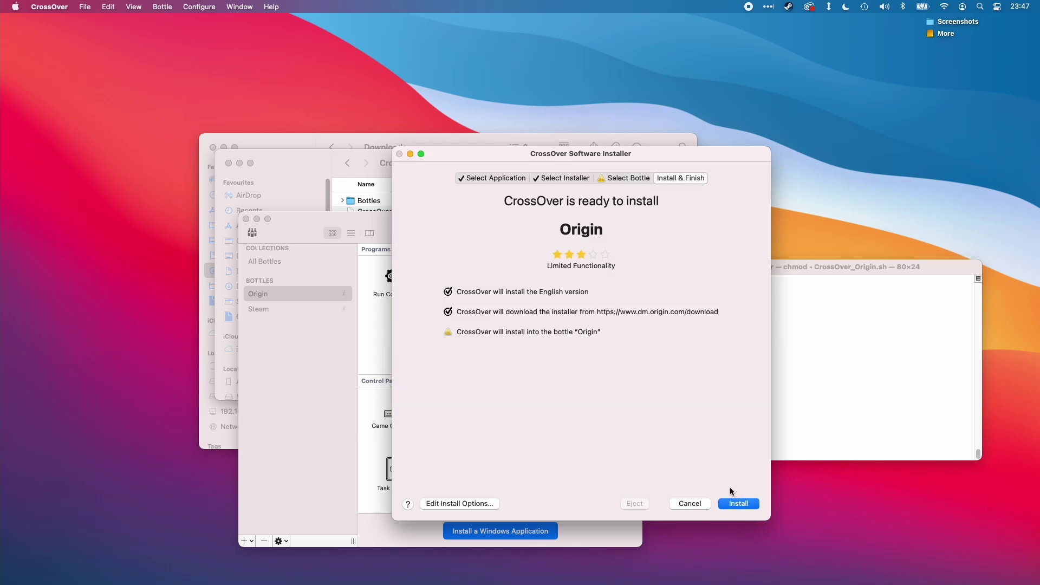
Launch the Origin installer and browse to C:\Origin on drive_c as the install folder
{"action": "left_click", "coordinate": [747, 505]}
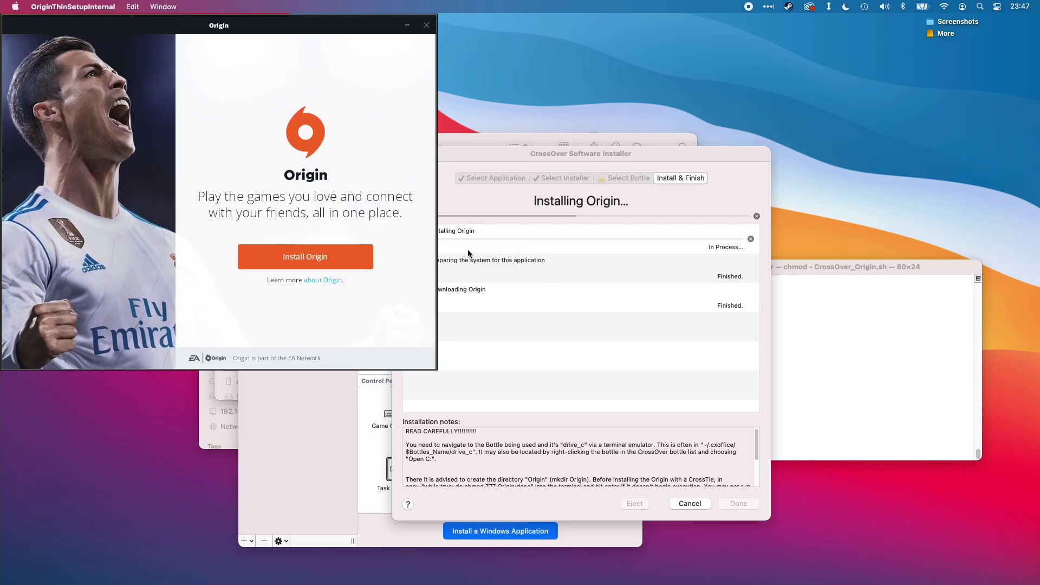
{"action": "left_click", "coordinate": [322, 259]}
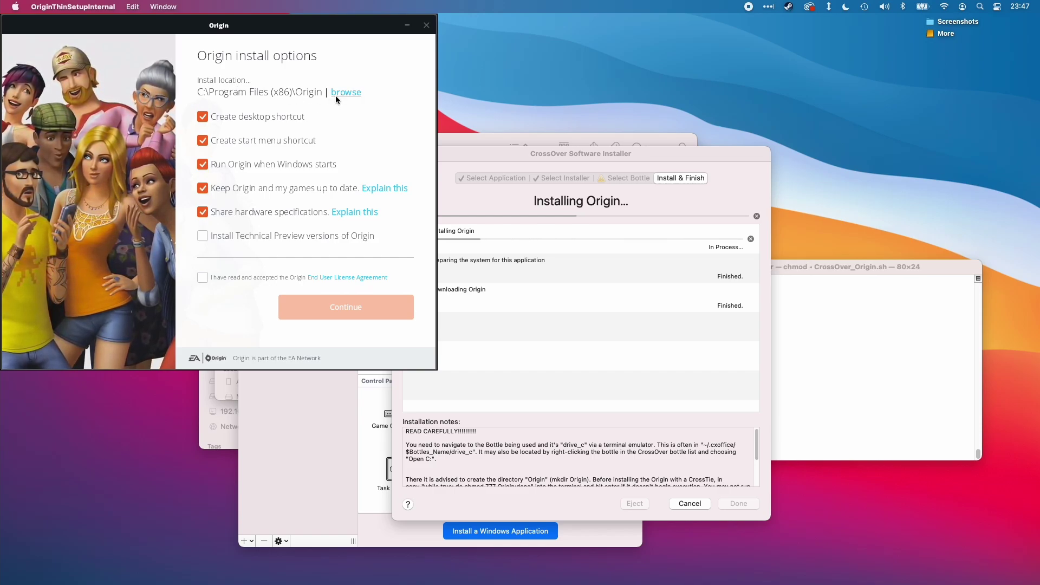
{"action": "left_click", "coordinate": [337, 94]}
{"action": "left_click", "coordinate": [51, 72]}
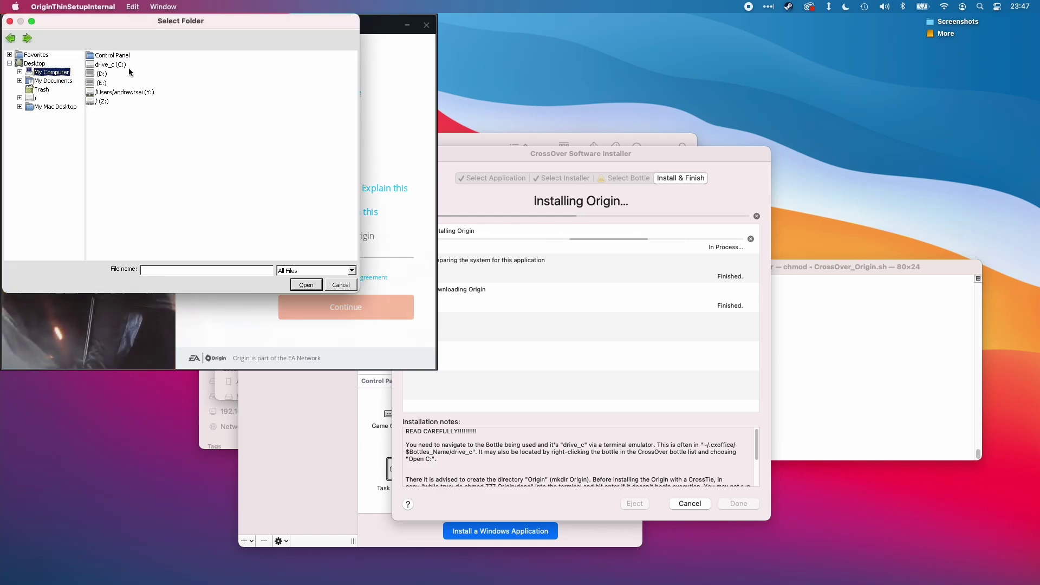
{"action": "double_click", "coordinate": [109, 66]}
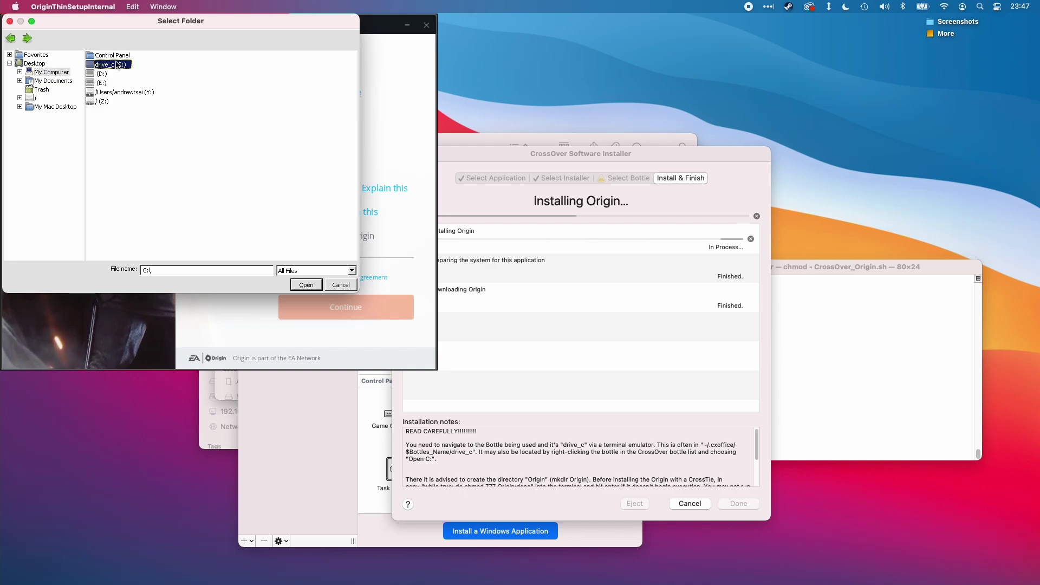
{"action": "left_click", "coordinate": [97, 56]}
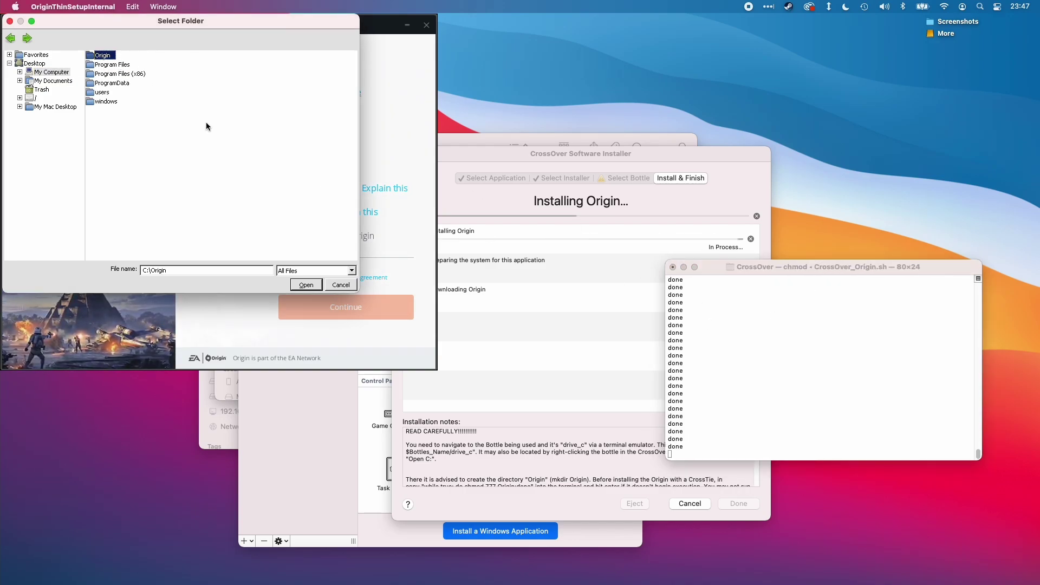
{"action": "double_click", "coordinate": [108, 56]}
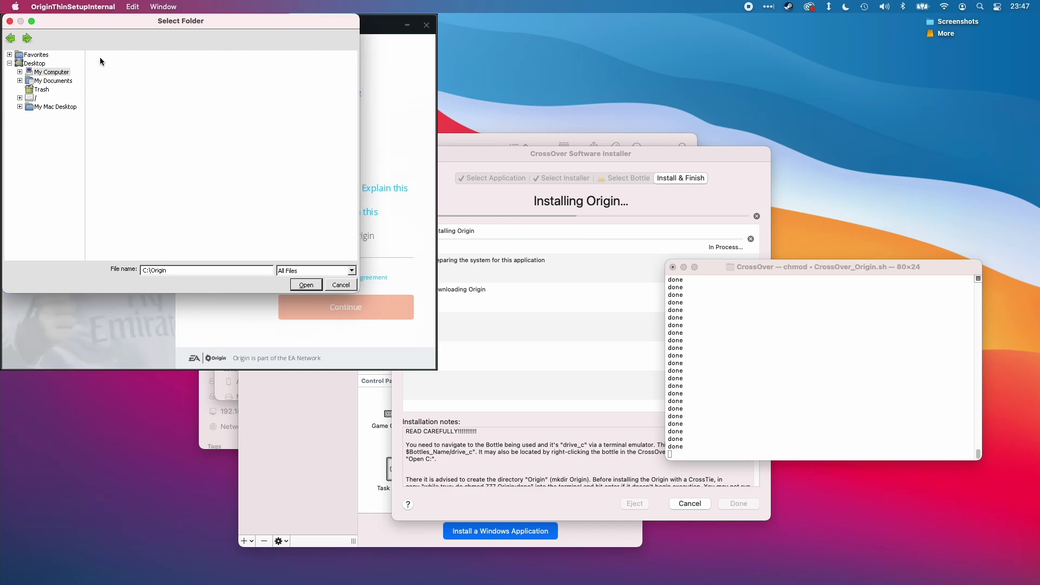
{"action": "left_click", "coordinate": [762, 320]}
{"action": "left_click", "coordinate": [200, 183]}
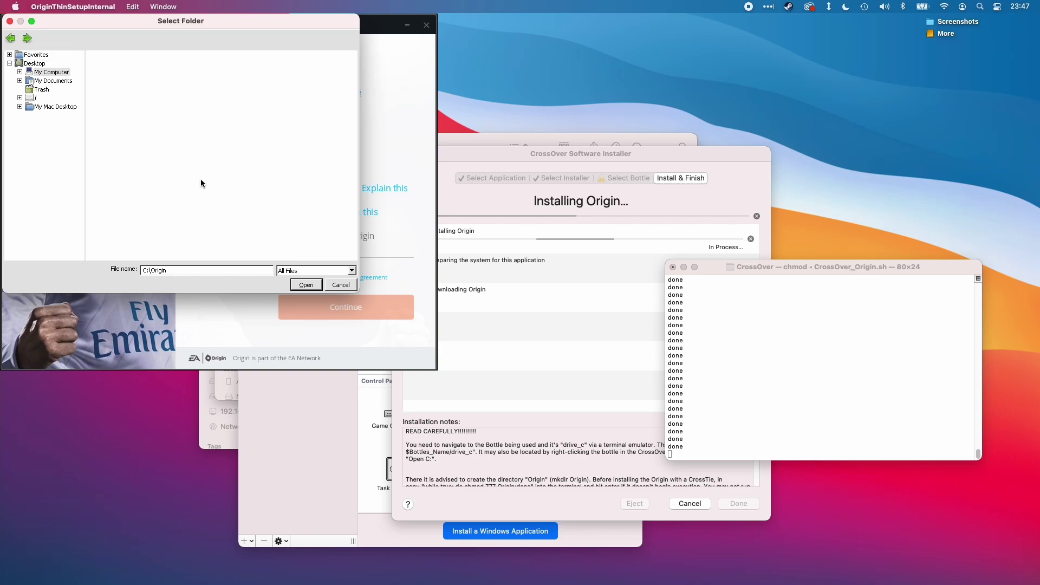
Install to C:\Origin with shortcuts, startup launch and hardware sharing off, accepting the EULA
{"action": "left_click", "coordinate": [306, 284]}
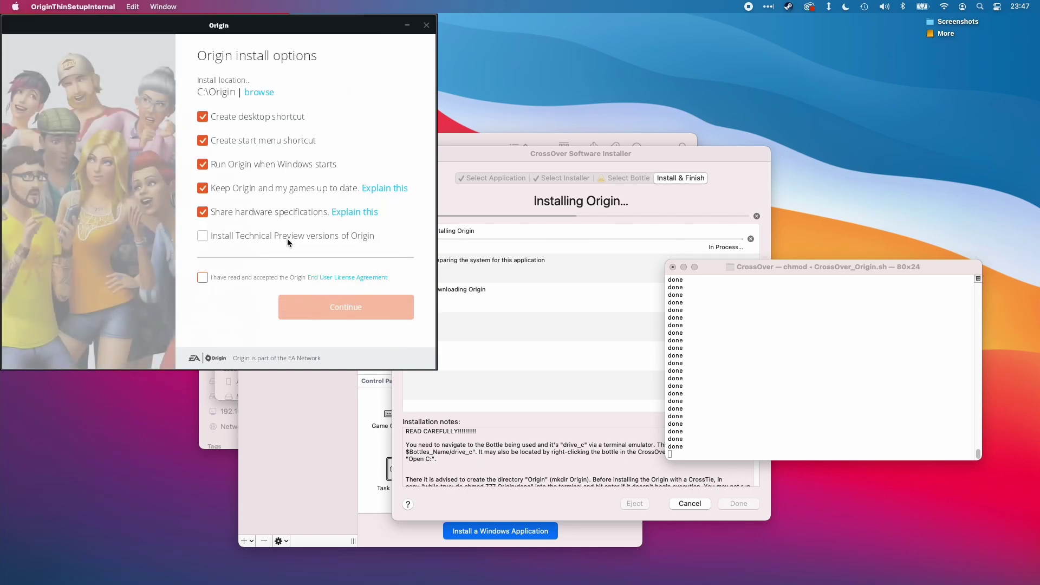
{"action": "left_click", "coordinate": [203, 117]}
{"action": "left_click", "coordinate": [203, 140]}
{"action": "left_click", "coordinate": [215, 163]}
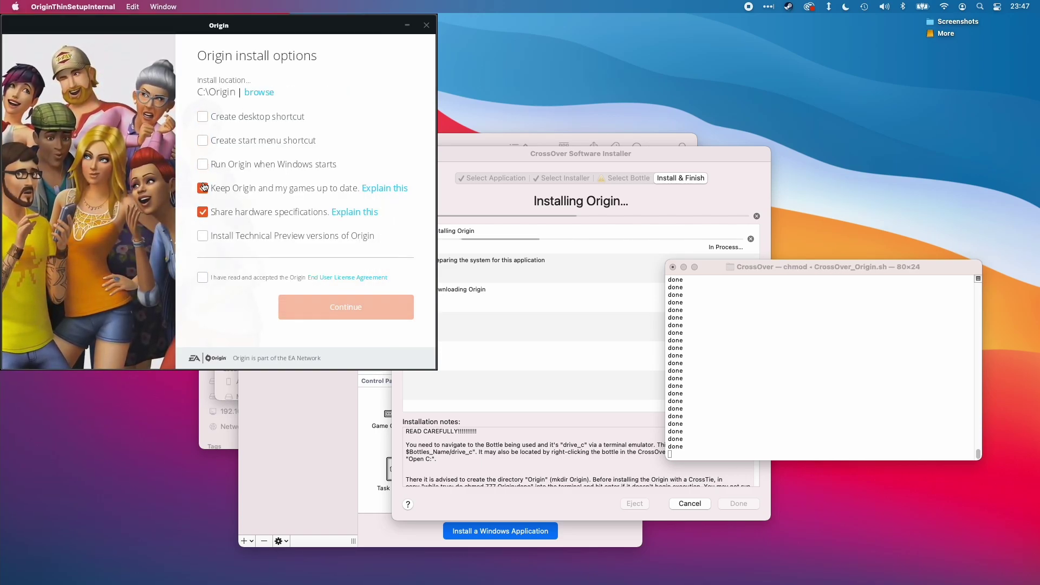
{"action": "left_click", "coordinate": [203, 212]}
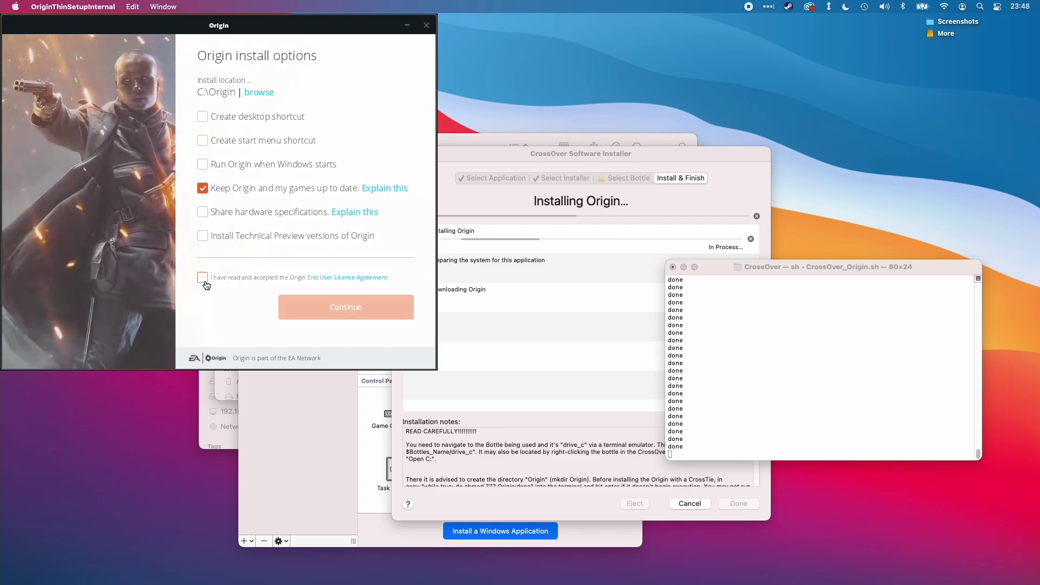
{"action": "left_click", "coordinate": [202, 277]}
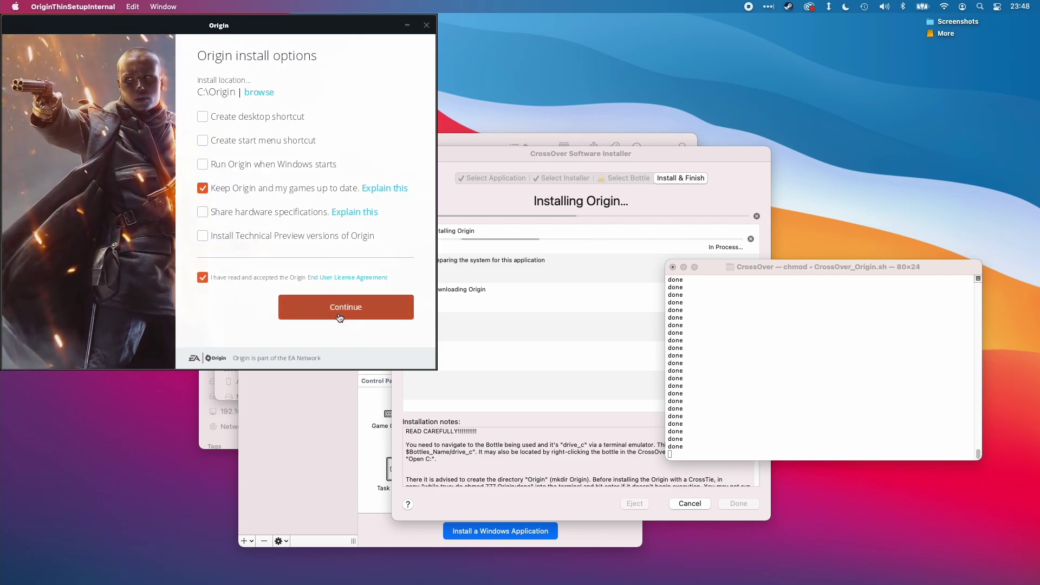
{"action": "left_click", "coordinate": [342, 311]}
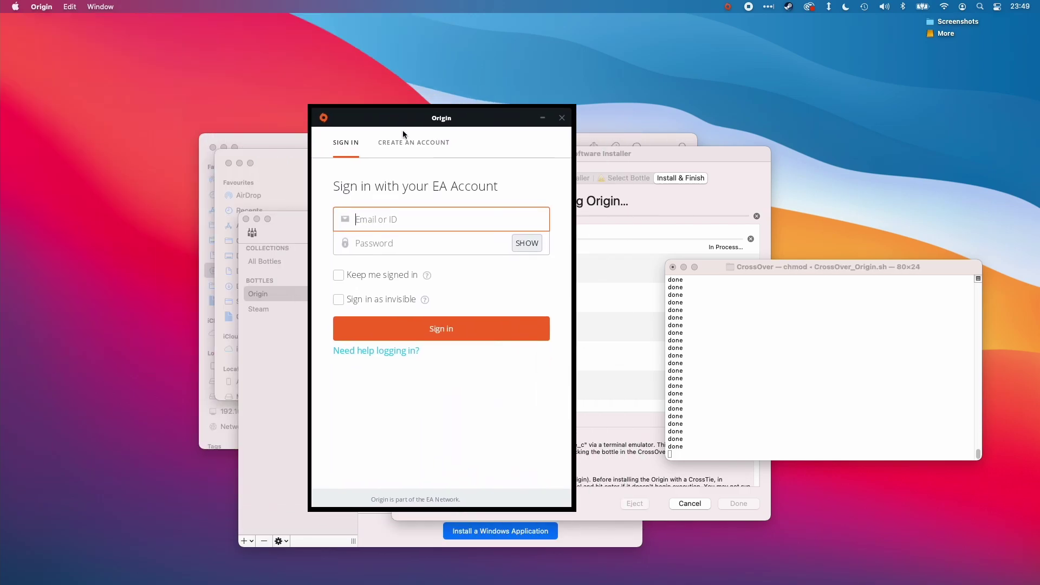
{"action": "left_click_drag", "start_coordinate": [401, 116], "coordinate": [224, 114]}
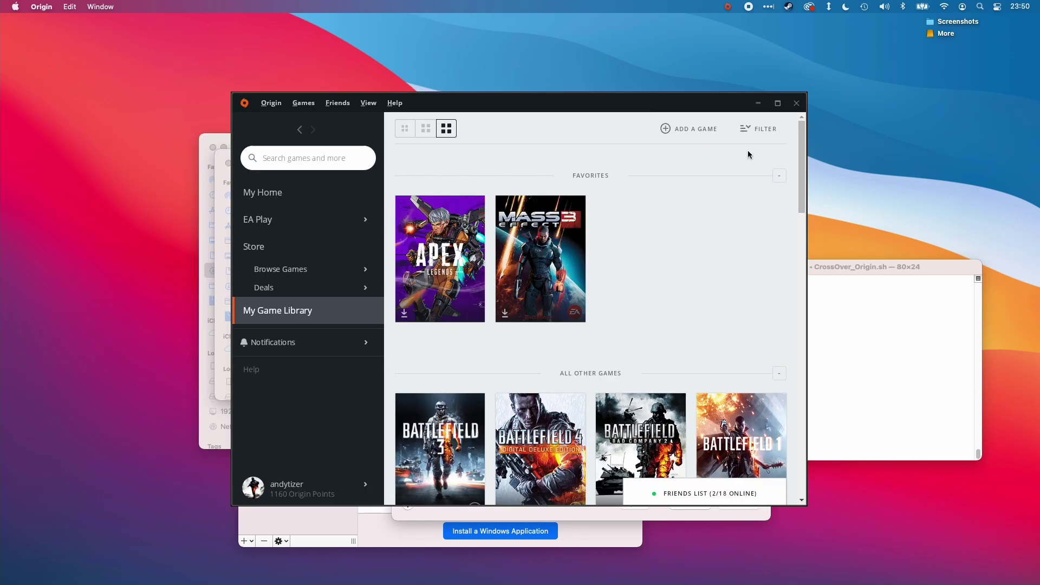
Scroll through My Game Library to see the Battlefield, Crysis, Dead Space, Dragon Age and FIFA titles
{"action": "left_click_drag", "start_coordinate": [802, 148], "coordinate": [800, 175]}
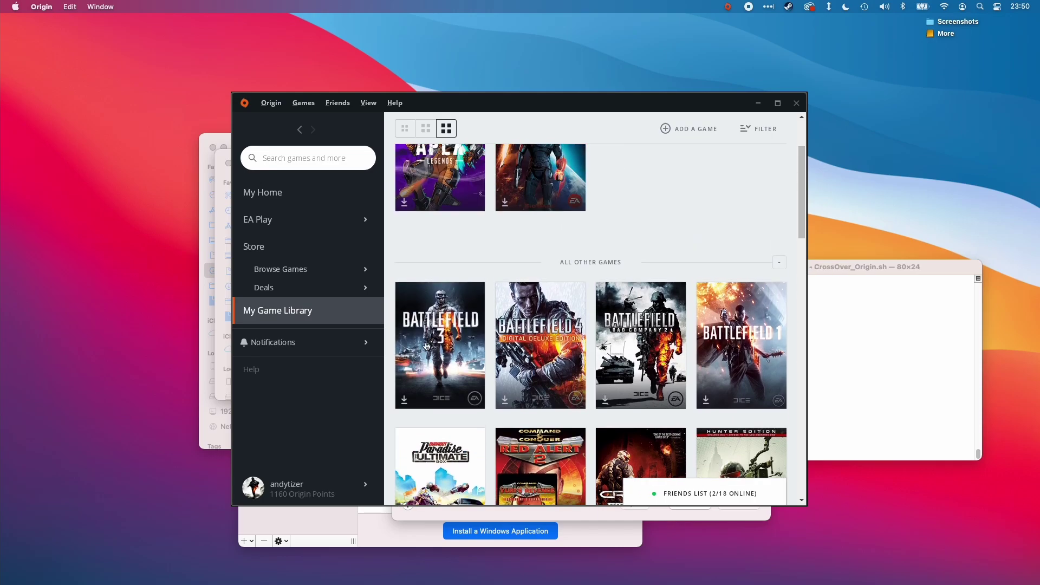
{"action": "scroll", "coordinate": [548, 323], "scroll_direction": "down", "scroll_amount": 2}
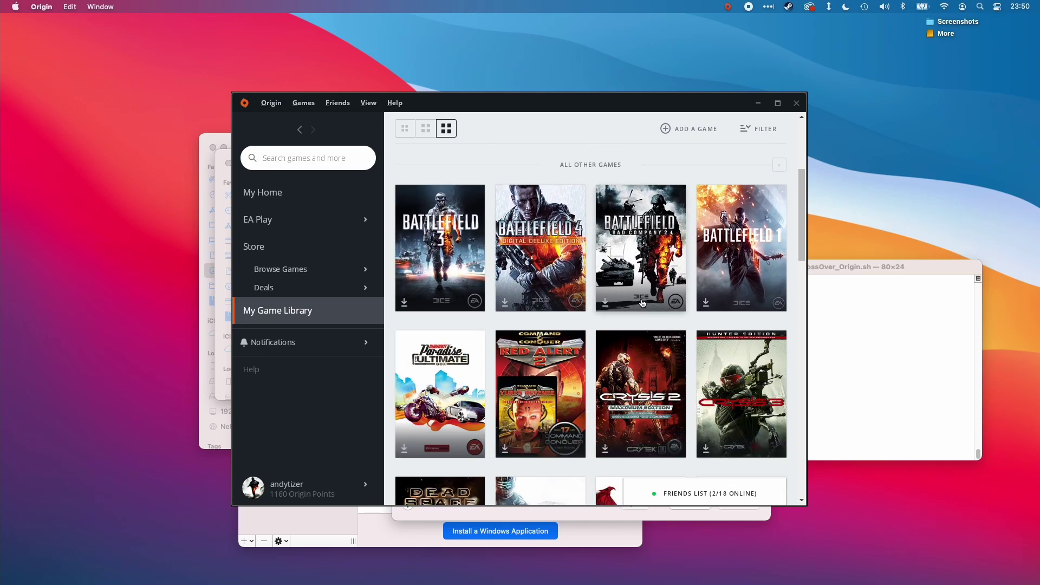
{"action": "scroll", "coordinate": [787, 249], "scroll_direction": "down", "scroll_amount": 3}
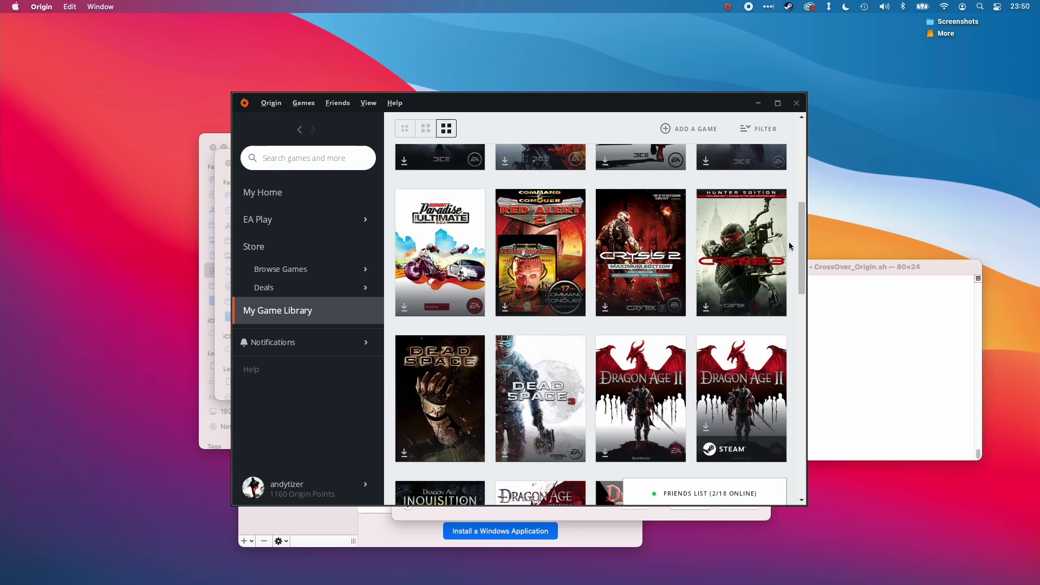
{"action": "scroll", "coordinate": [804, 257], "scroll_direction": "down", "scroll_amount": 1}
{"action": "scroll", "coordinate": [804, 257], "scroll_direction": "down", "scroll_amount": 3}
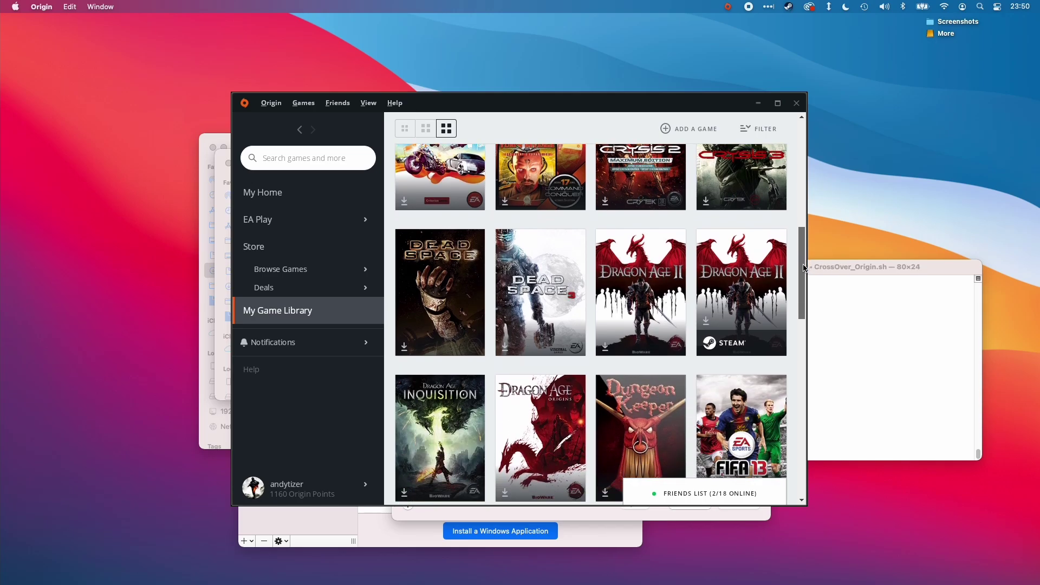
{"action": "scroll", "coordinate": [796, 277], "scroll_direction": "up", "scroll_amount": 3}
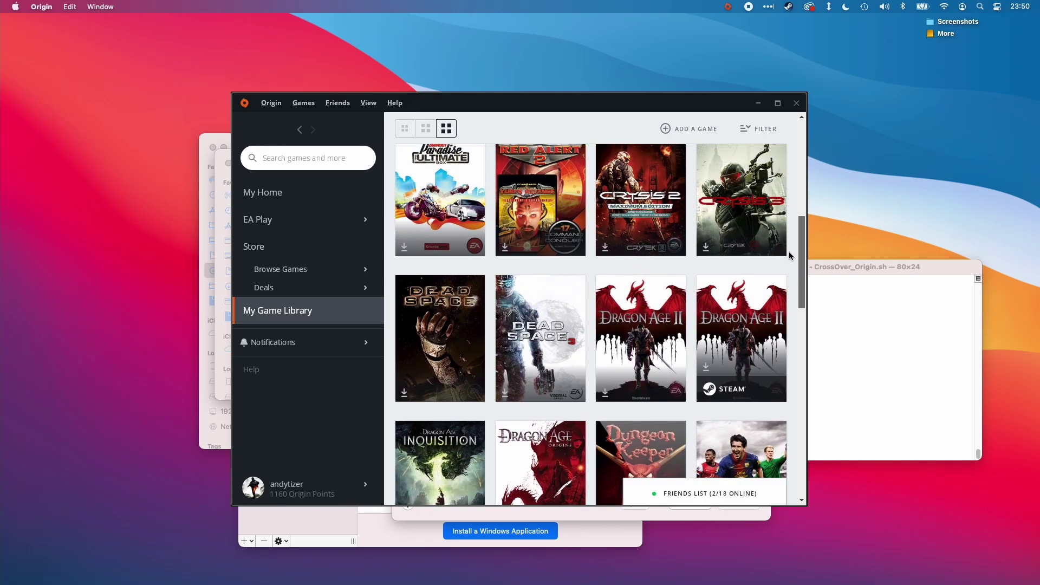
{"action": "scroll", "coordinate": [785, 238], "scroll_direction": "up", "scroll_amount": 3}
{"action": "scroll", "coordinate": [779, 230], "scroll_direction": "down", "scroll_amount": 2}
{"action": "scroll", "coordinate": [785, 206], "scroll_direction": "up", "scroll_amount": 3}
{"action": "scroll", "coordinate": [794, 228], "scroll_direction": "down", "scroll_amount": 5}
{"action": "scroll", "coordinate": [804, 265], "scroll_direction": "down", "scroll_amount": 5}
{"action": "scroll", "coordinate": [802, 277], "scroll_direction": "up", "scroll_amount": 2}
{"action": "left_click_drag", "start_coordinate": [802, 280], "coordinate": [800, 199]}
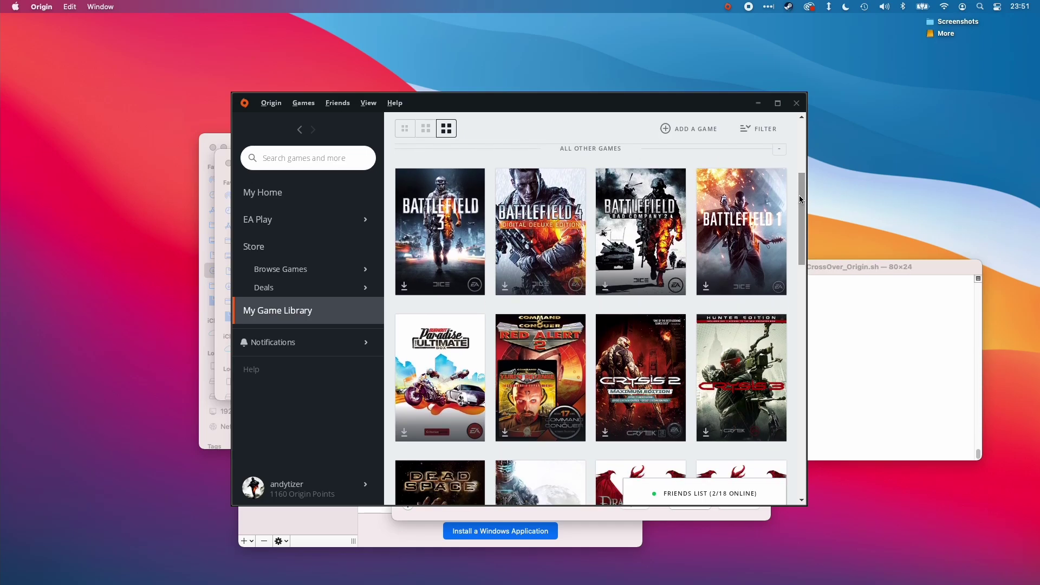
Switch to Safari and scroll down the AppleGamingWiki M1 CrossOver compatible games list and ratings
{"action": "key", "text": "super+Tab"}
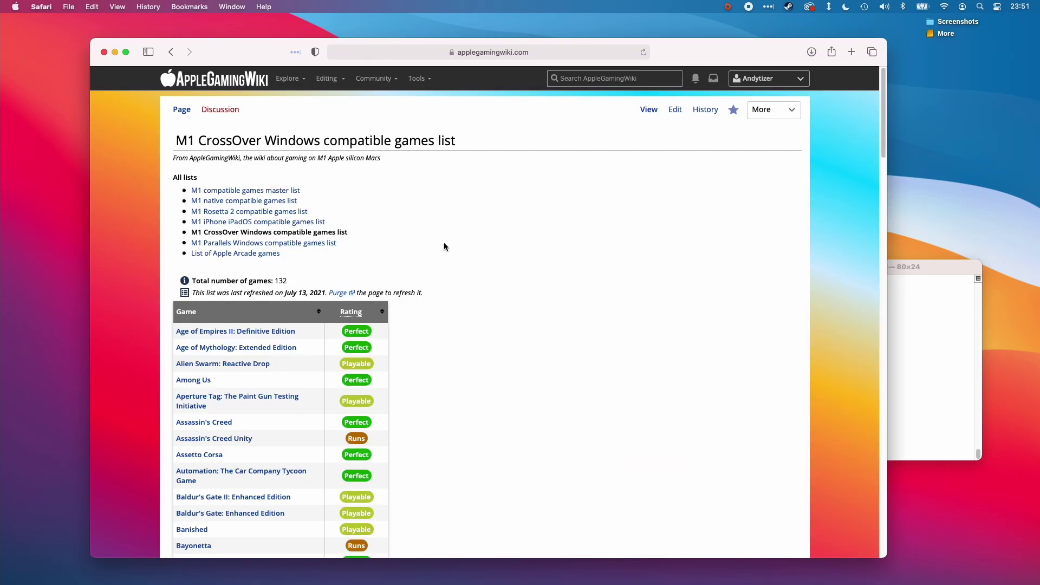
{"action": "scroll", "coordinate": [357, 185], "scroll_direction": "down", "scroll_amount": 3}
{"action": "scroll", "coordinate": [279, 130], "scroll_direction": "up", "scroll_amount": 3}
{"action": "left_click_drag", "start_coordinate": [180, 140], "coordinate": [368, 140]}
{"action": "left_click", "coordinate": [327, 128]}
{"action": "scroll", "coordinate": [422, 243], "scroll_direction": "down", "scroll_amount": 4}
{"action": "scroll", "coordinate": [427, 244], "scroll_direction": "up", "scroll_amount": 2}
{"action": "left_click_drag", "start_coordinate": [883, 130], "coordinate": [882, 307]}
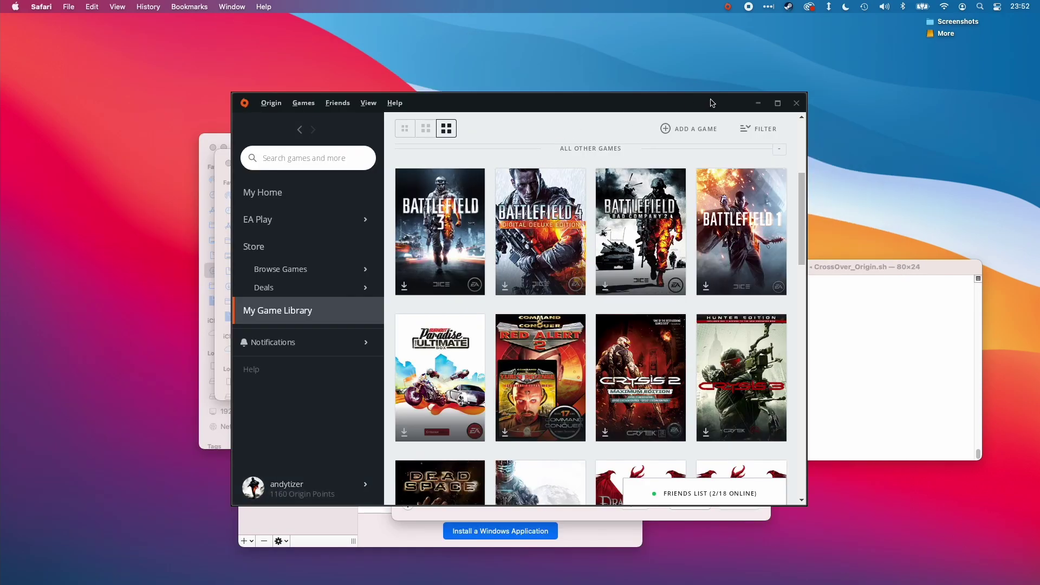
Minimize Origin and close the finished script terminal, terminating its processes, leaving the installer in front
{"action": "left_click", "coordinate": [757, 107]}
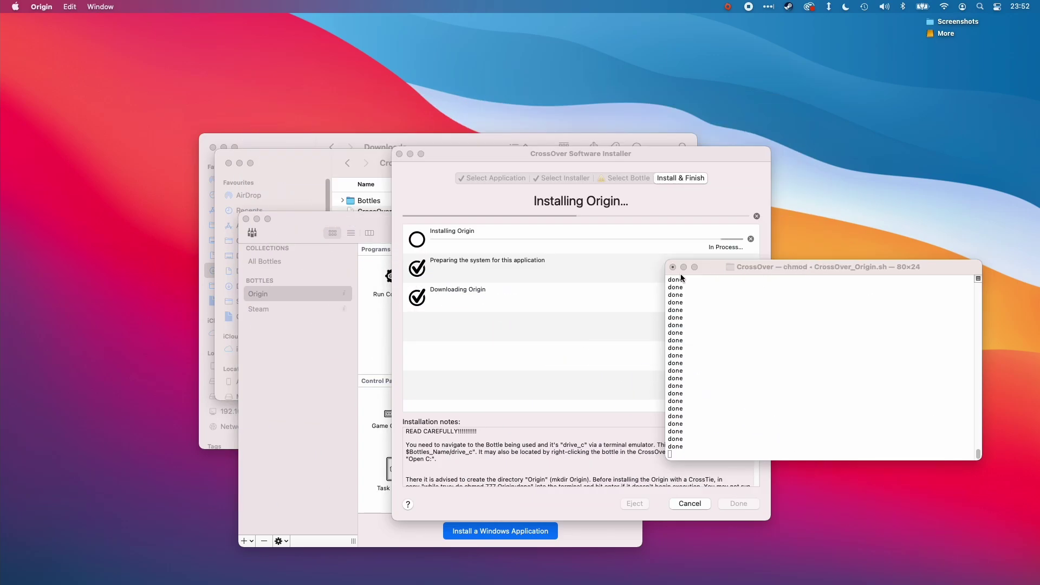
{"action": "left_click_drag", "start_coordinate": [733, 268], "coordinate": [720, 247]}
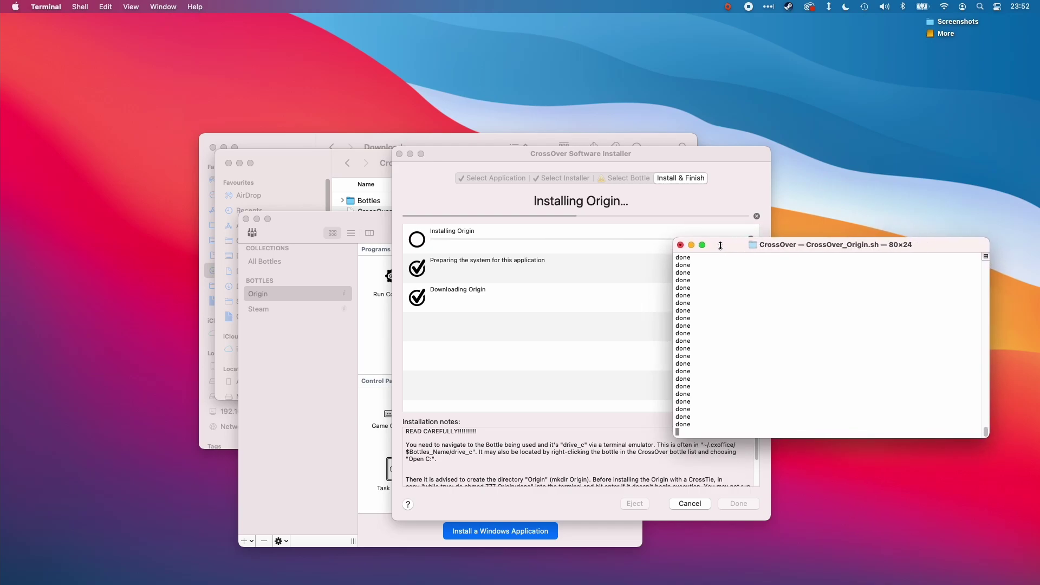
{"action": "left_click", "coordinate": [680, 245]}
{"action": "key", "text": "Return"}
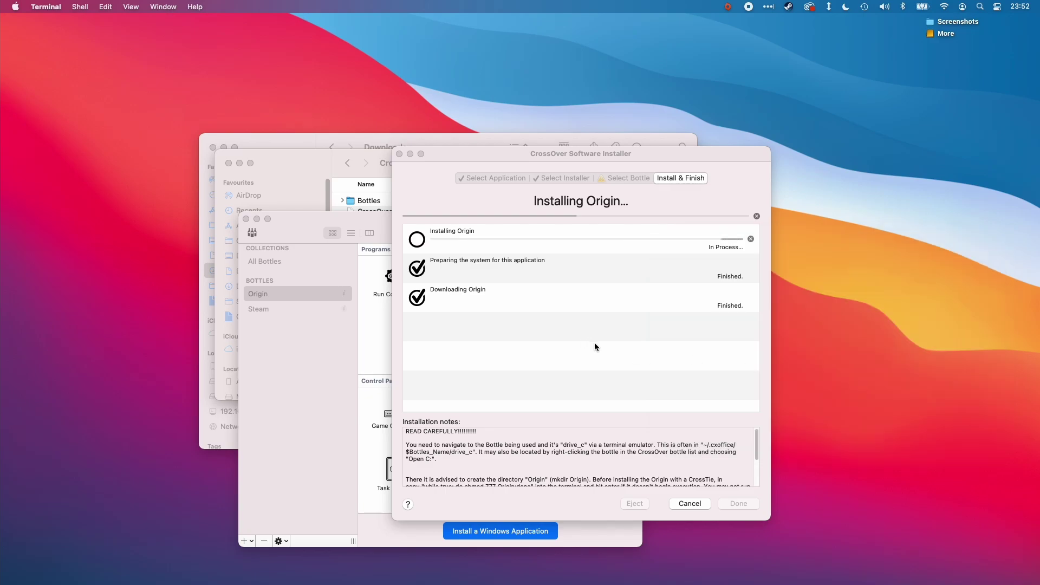
{"action": "left_click", "coordinate": [594, 342]}
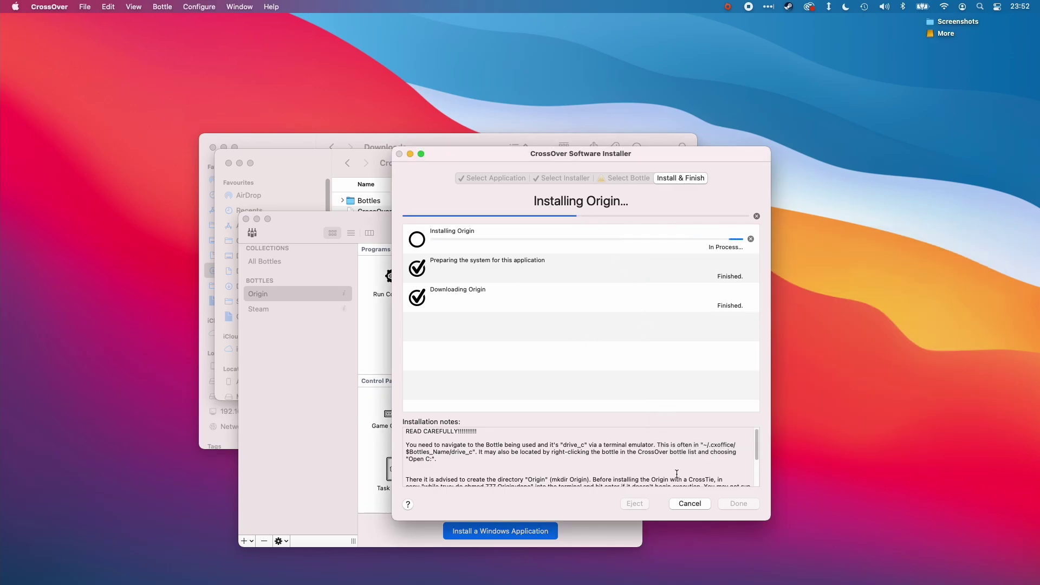
Cancel the stalled Origin installation and select the Origin bottle
{"action": "left_click", "coordinate": [689, 504]}
{"action": "left_click", "coordinate": [738, 504]}
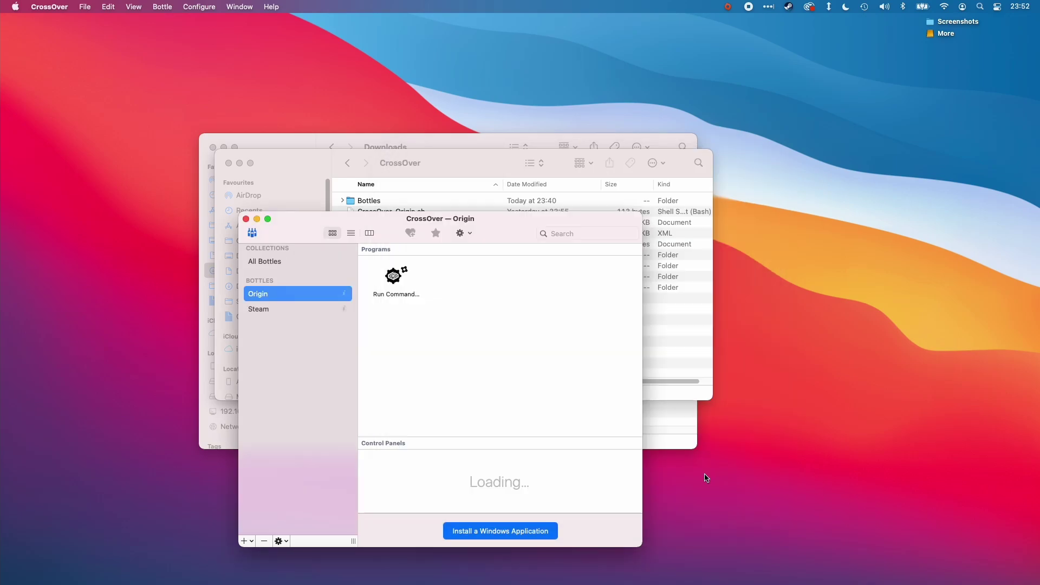
{"action": "left_click", "coordinate": [303, 297]}
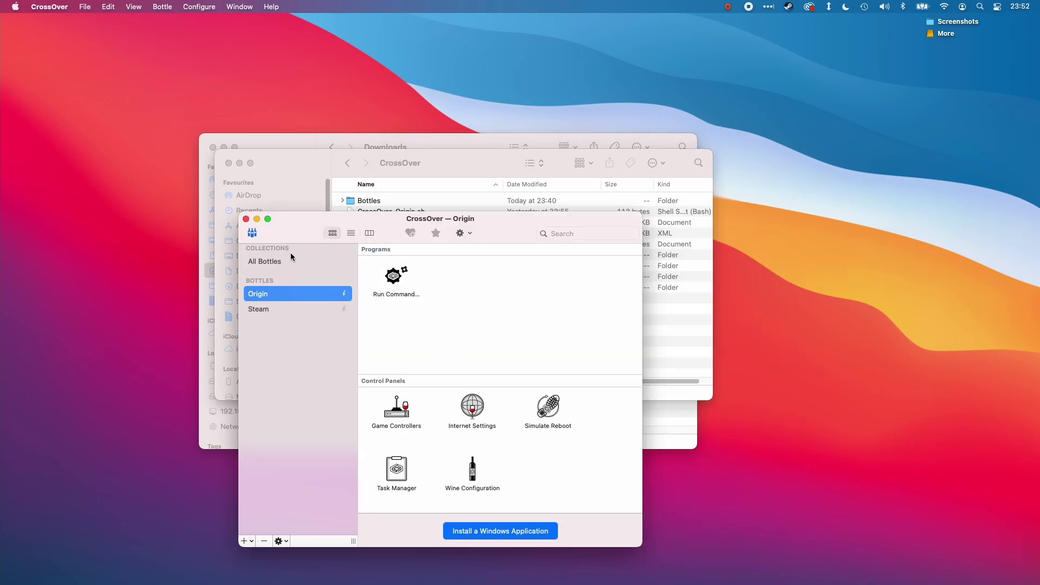
Save drive_c/Origin/Origin.exe as a launcher command in the Origin bottle
{"action": "left_click", "coordinate": [385, 287]}
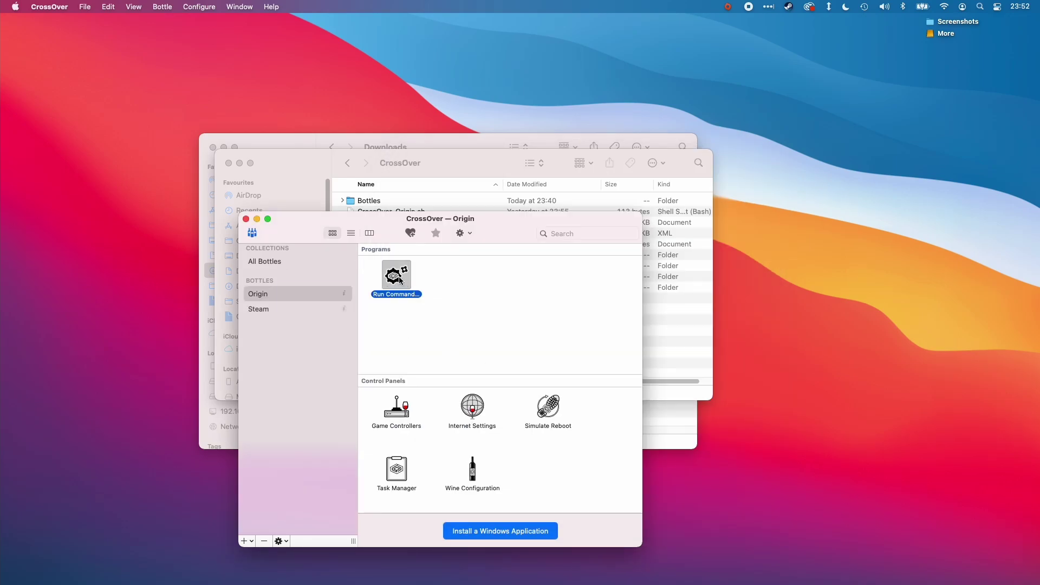
{"action": "double_click", "coordinate": [400, 280]}
{"action": "left_click", "coordinate": [642, 291]}
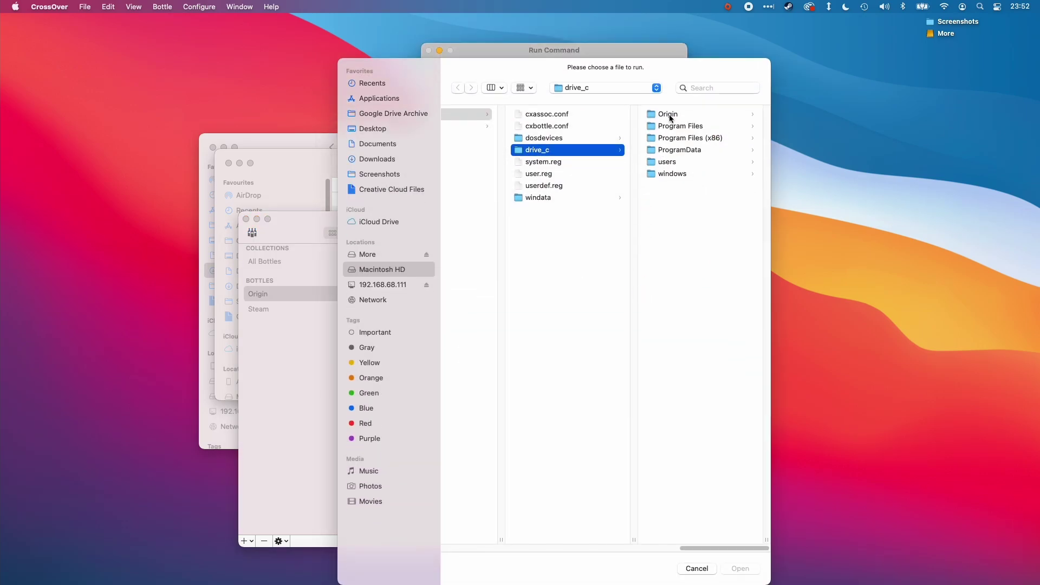
{"action": "left_click", "coordinate": [669, 114]}
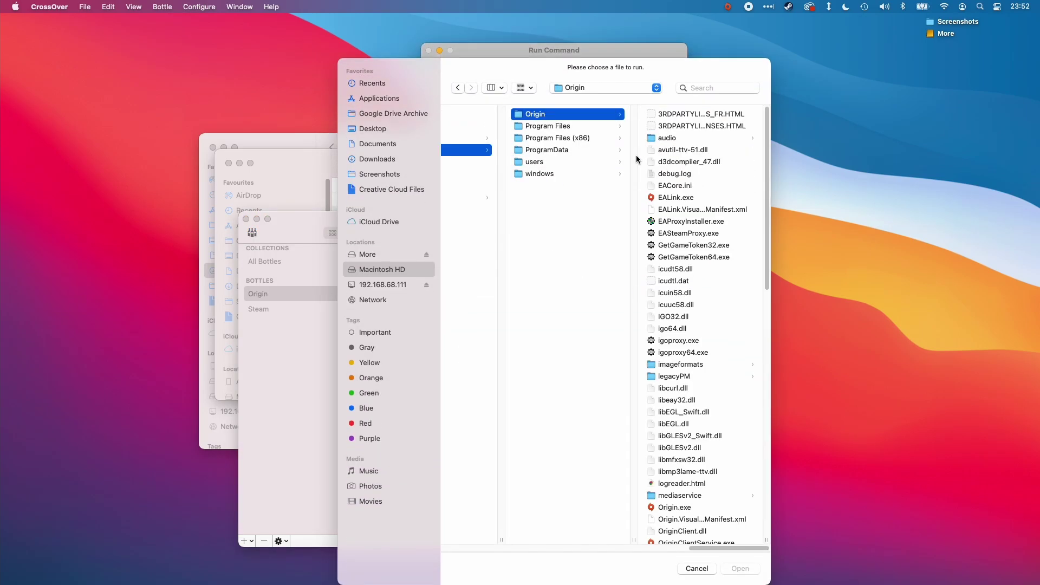
{"action": "scroll", "coordinate": [690, 305], "scroll_direction": "down", "scroll_amount": 5}
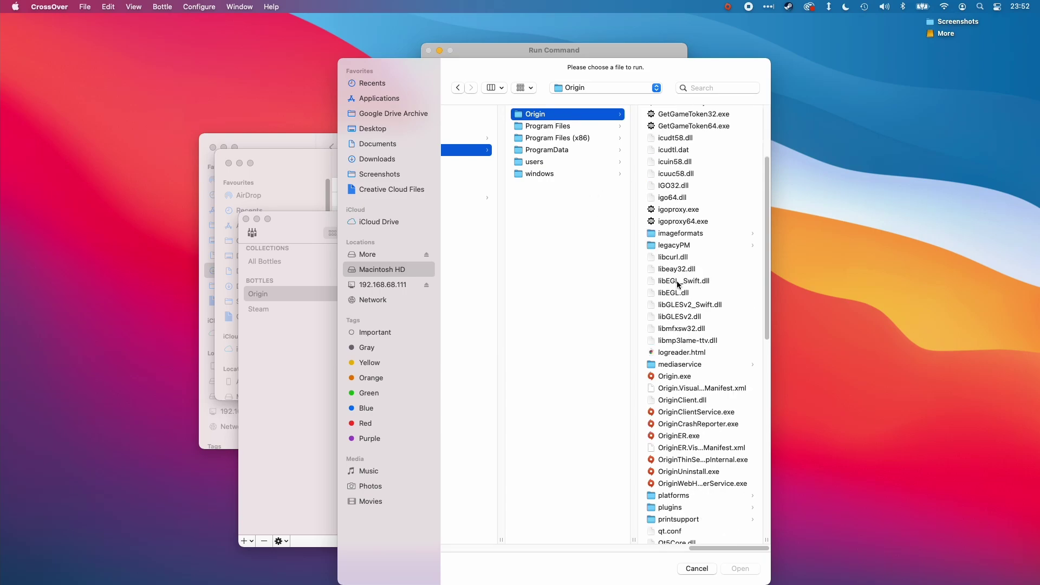
{"action": "left_click", "coordinate": [674, 362]}
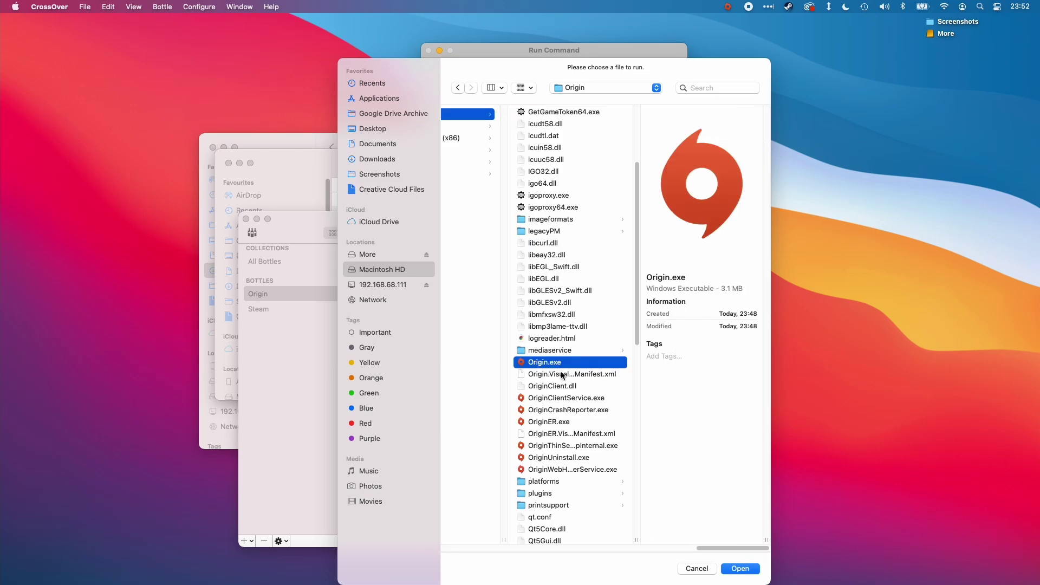
{"action": "left_click", "coordinate": [740, 569]}
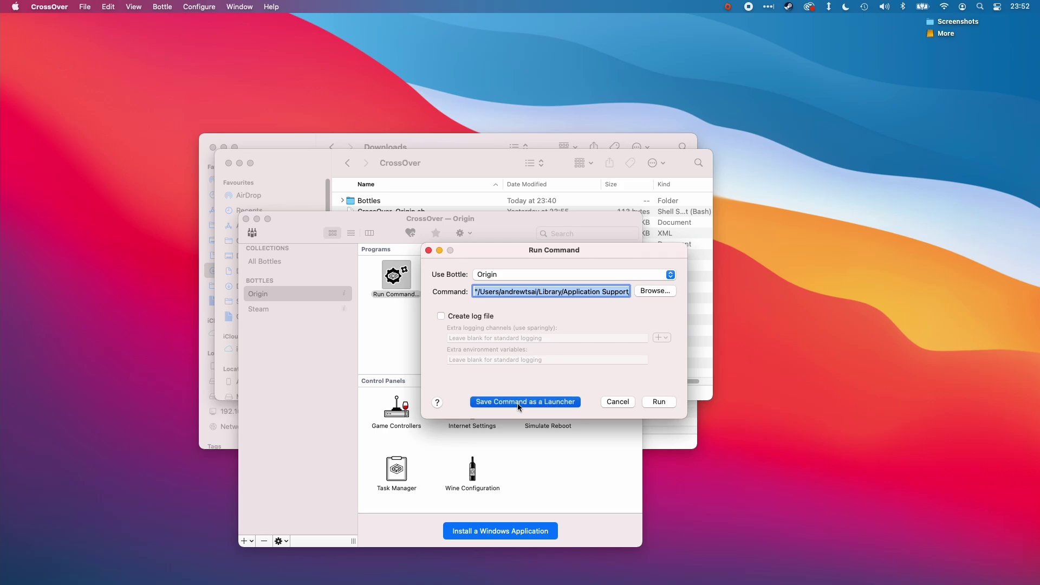
{"action": "left_click_drag", "start_coordinate": [531, 255], "coordinate": [659, 254]}
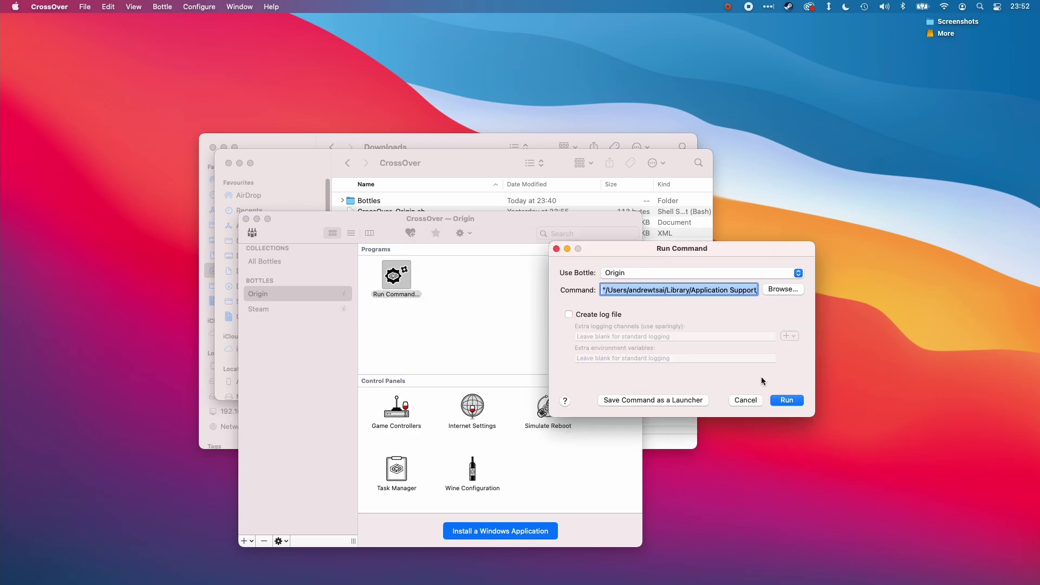
{"action": "left_click", "coordinate": [556, 249]}
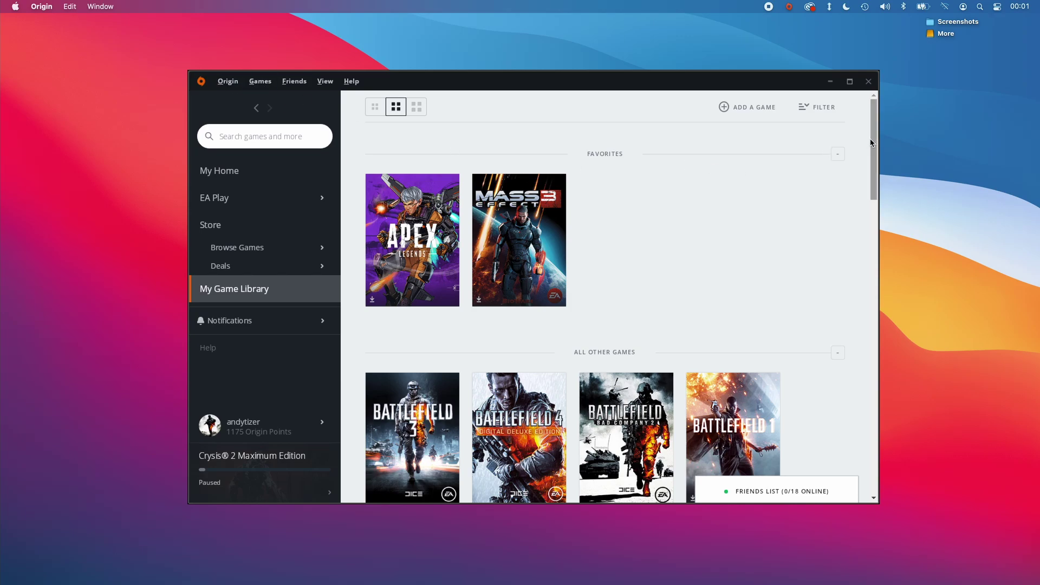
Scroll My Game Library from Apex Legends and Mass Effect 3 down to the Titanfall 2 editions
{"action": "scroll", "coordinate": [575, 327], "scroll_direction": "down", "scroll_amount": 3}
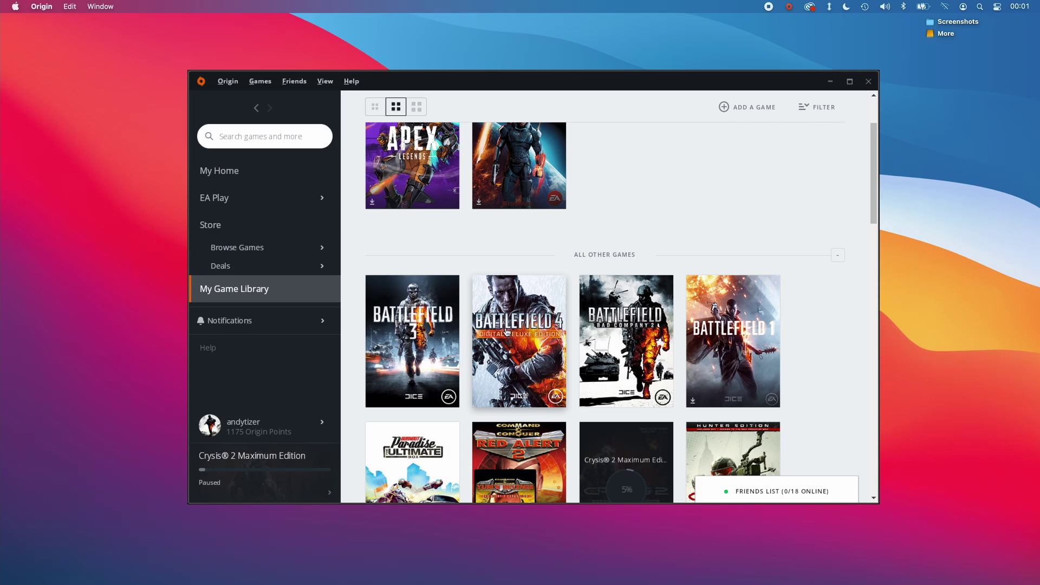
{"action": "scroll", "coordinate": [869, 197], "scroll_direction": "down", "scroll_amount": 2}
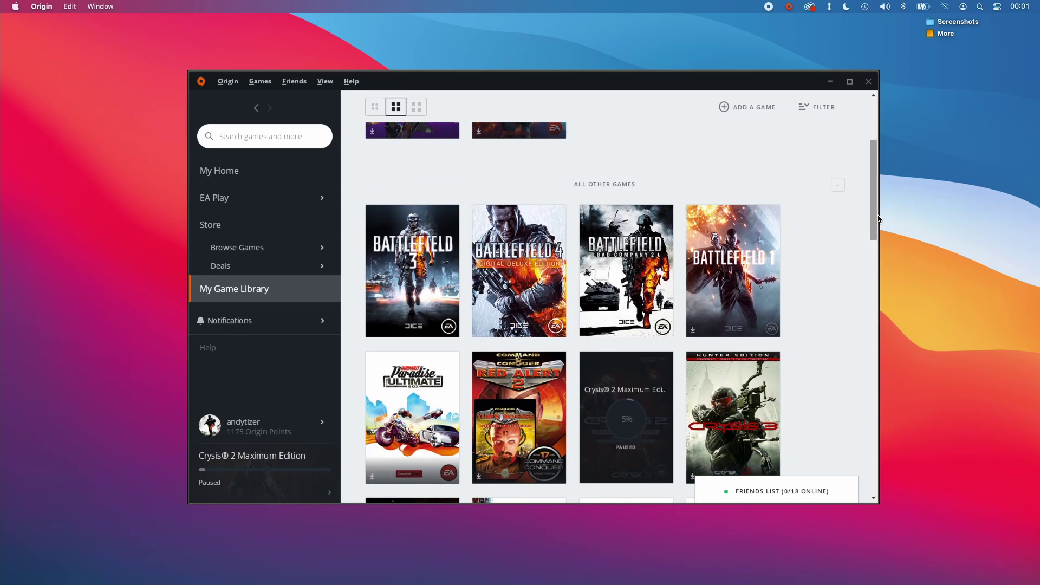
{"action": "scroll", "coordinate": [871, 205], "scroll_direction": "down", "scroll_amount": 1}
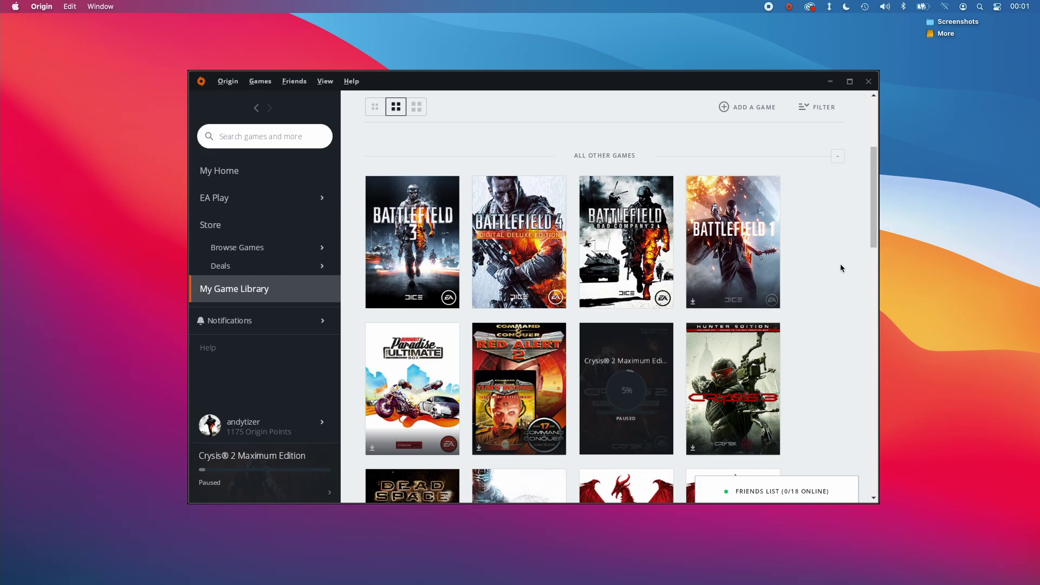
{"action": "left_click_drag", "start_coordinate": [875, 215], "coordinate": [867, 413]}
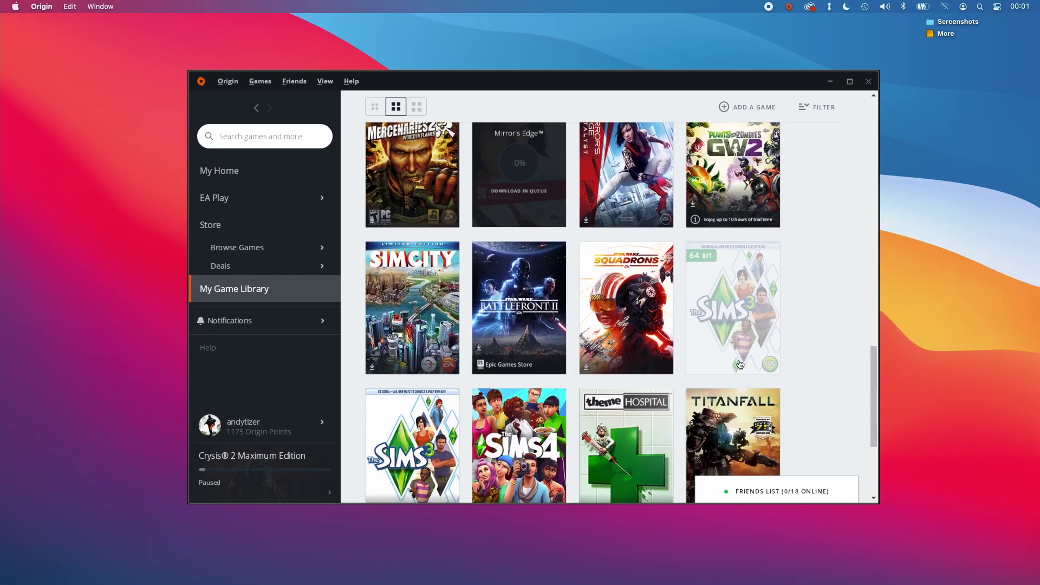
{"action": "left_click_drag", "start_coordinate": [878, 371], "coordinate": [882, 370]}
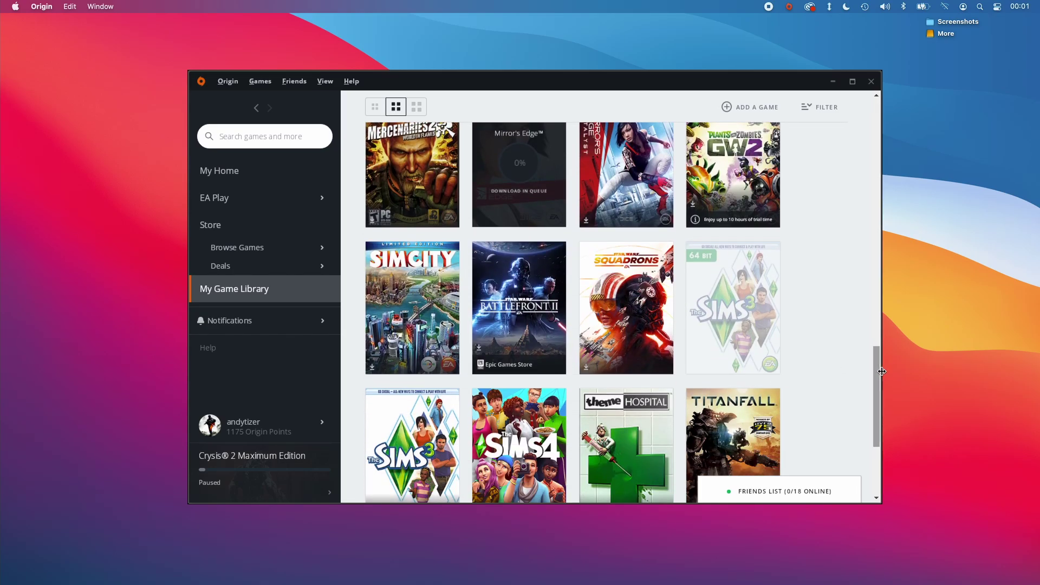
{"action": "left_click_drag", "start_coordinate": [882, 371], "coordinate": [873, 371]}
{"action": "scroll", "coordinate": [738, 379], "scroll_direction": "down", "scroll_amount": 5}
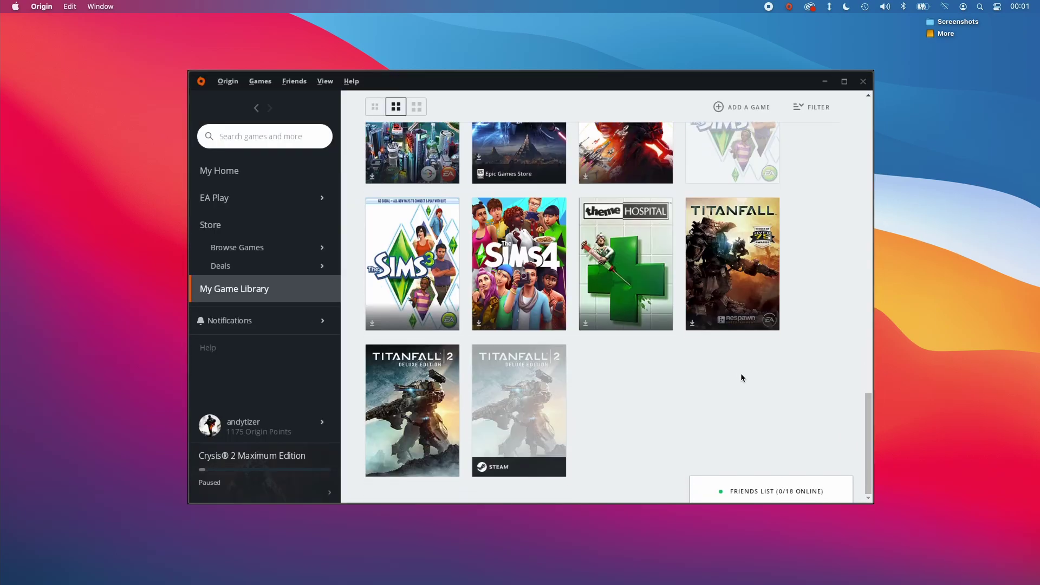
{"action": "scroll", "coordinate": [758, 341], "scroll_direction": "up", "scroll_amount": 10}
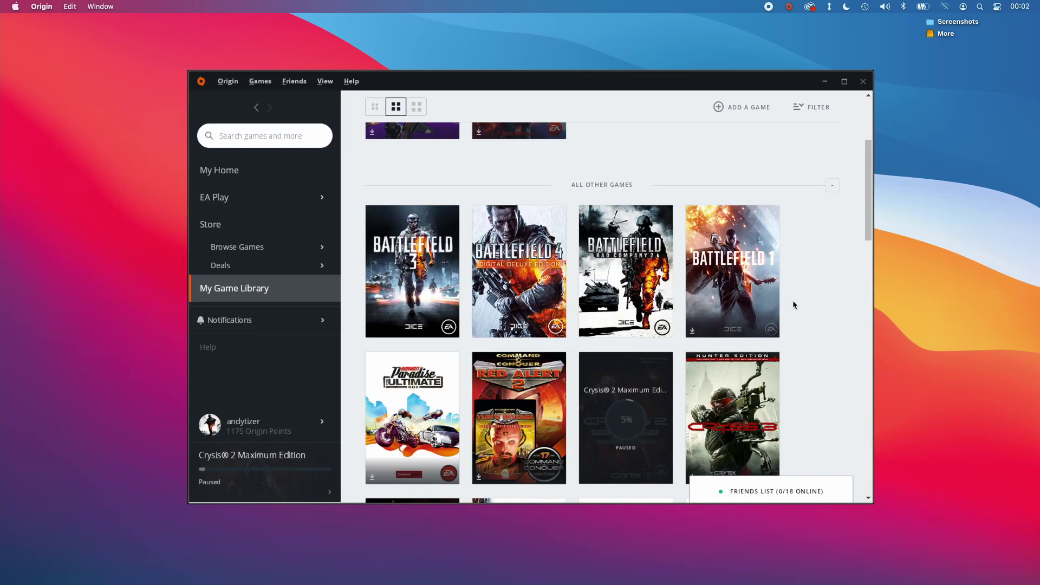
{"action": "scroll", "coordinate": [793, 304], "scroll_direction": "down", "scroll_amount": 2}
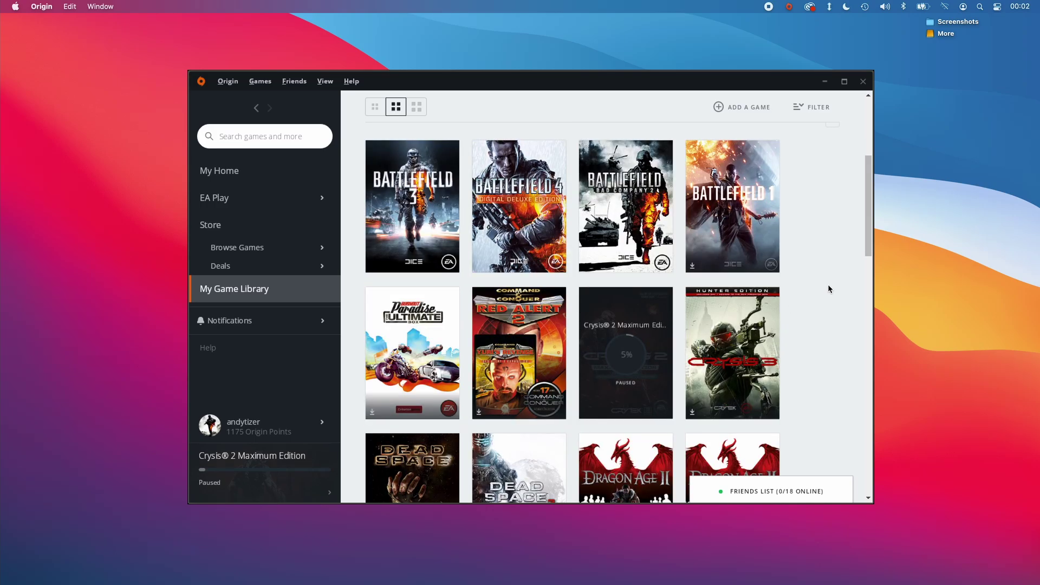
{"action": "scroll", "coordinate": [785, 297], "scroll_direction": "down", "scroll_amount": 2}
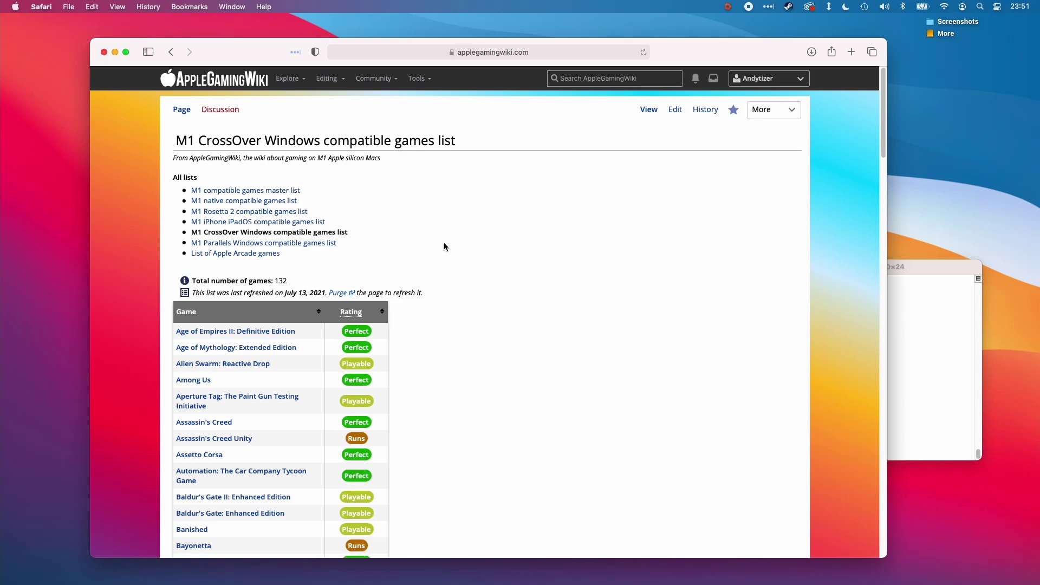
Scroll the AppleGamingWiki compatible games list down and back up, then deselect the page title
{"action": "scroll", "coordinate": [444, 247], "scroll_direction": "down", "scroll_amount": 3}
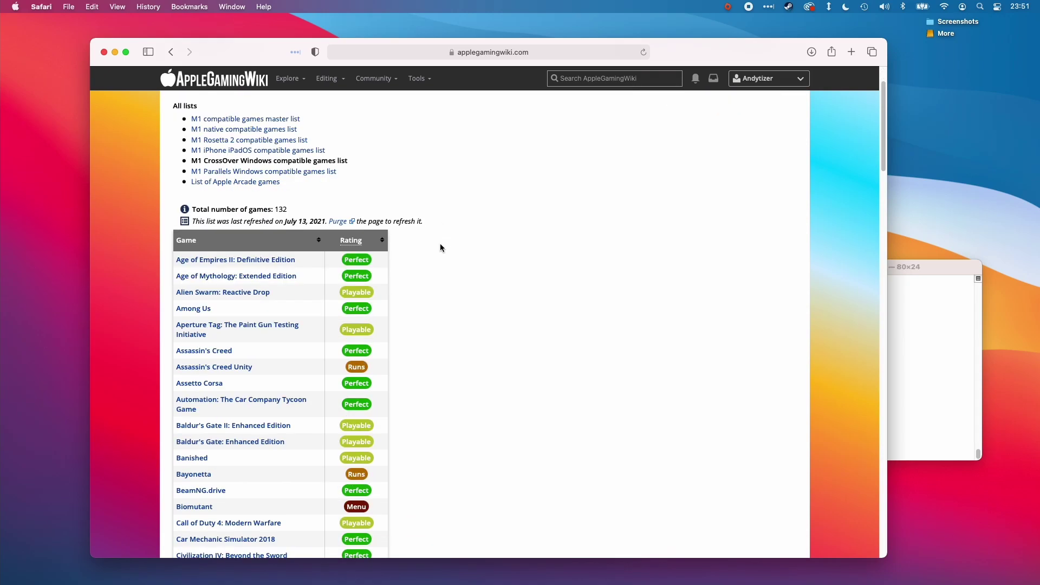
{"action": "scroll", "coordinate": [289, 131], "scroll_direction": "up", "scroll_amount": 3}
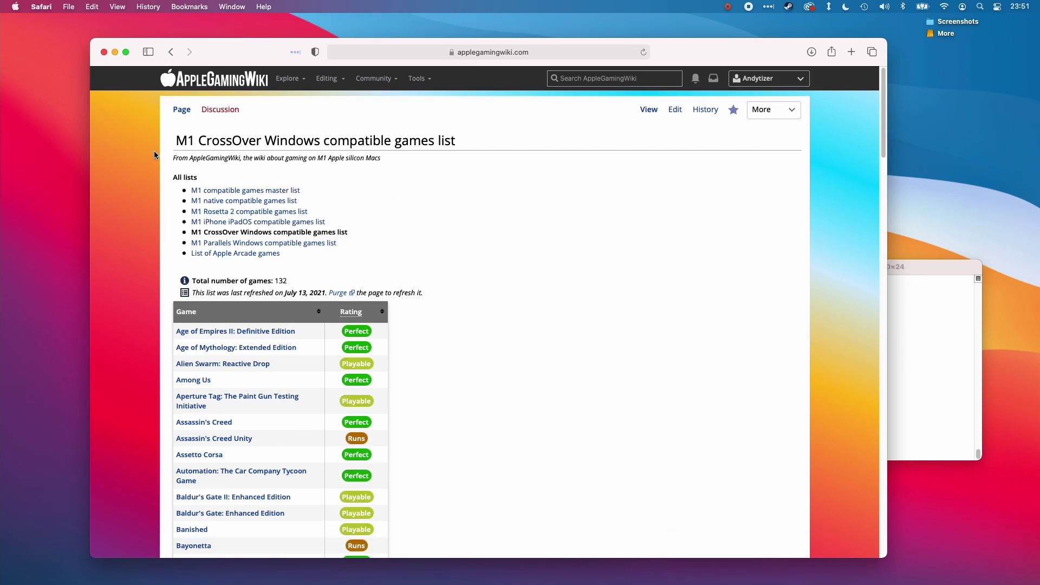
{"action": "left_click", "coordinate": [272, 132]}
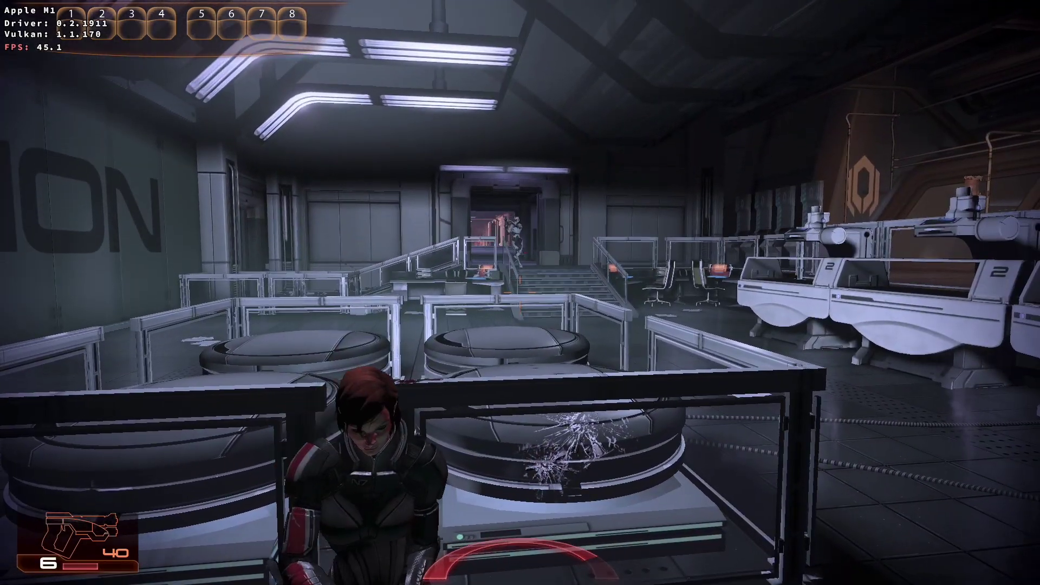
Pick "Are you with Miranda?" on the Mass Effect dialogue wheel
{"action": "key", "text": "space"}
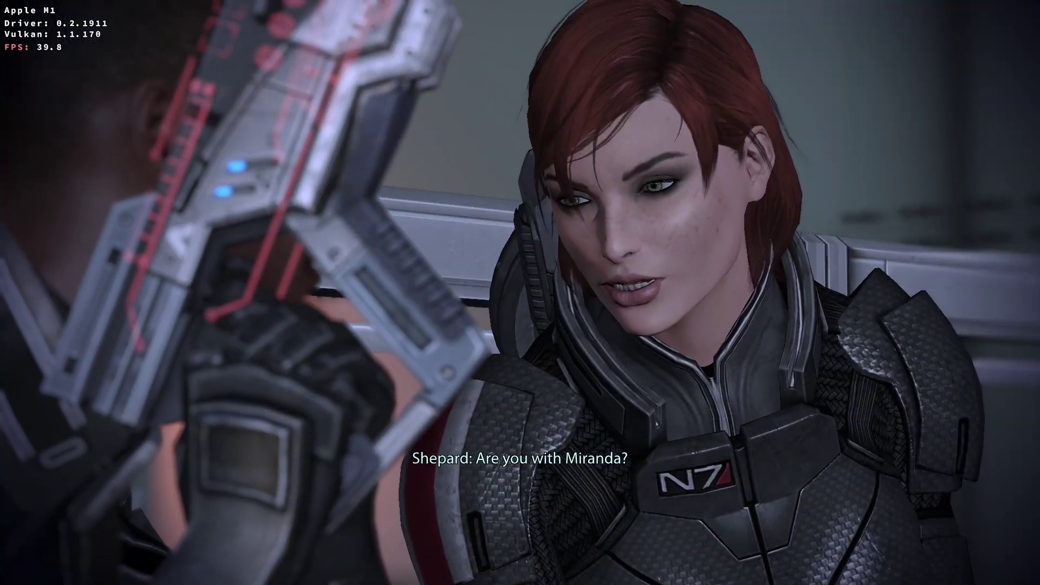